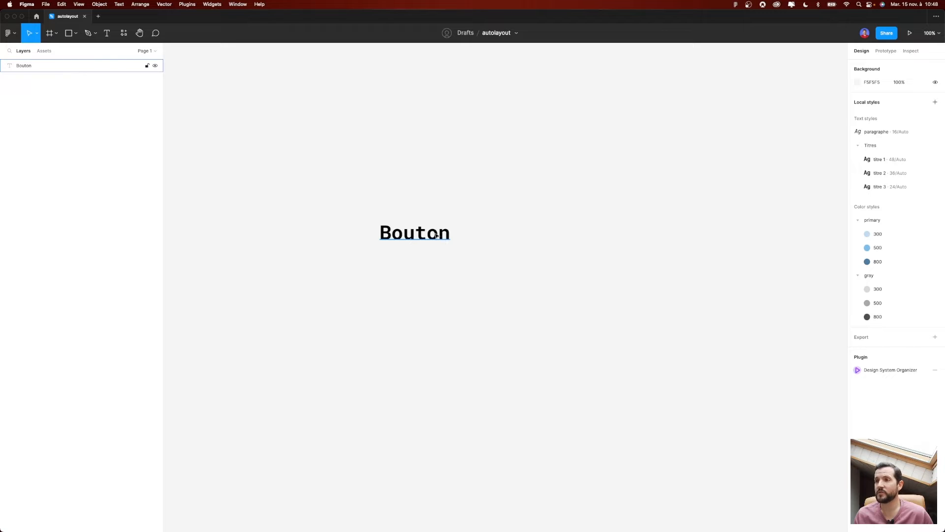
# - Add auto layout around the Bouton text and rename the resulting frame Bouton 1
pyautogui.rightClick(434, 234)
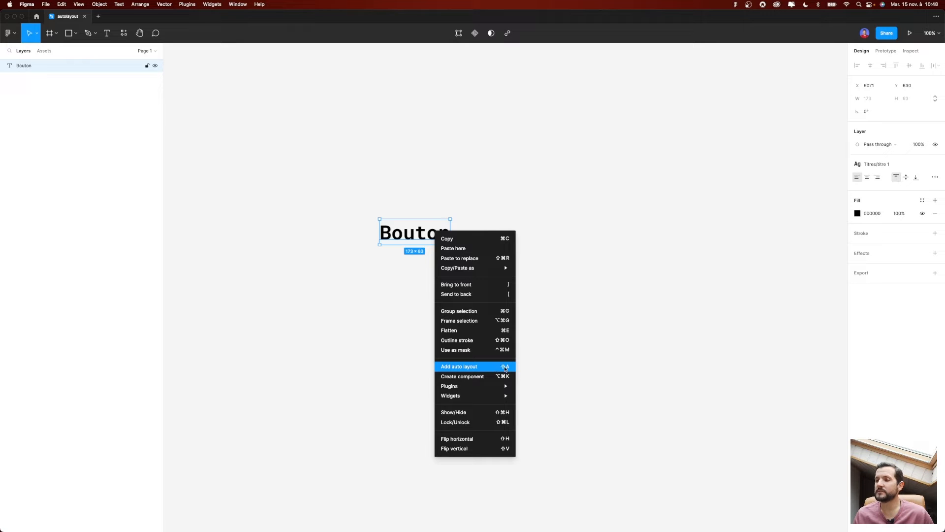
pyautogui.hotkey('shift', 'a')
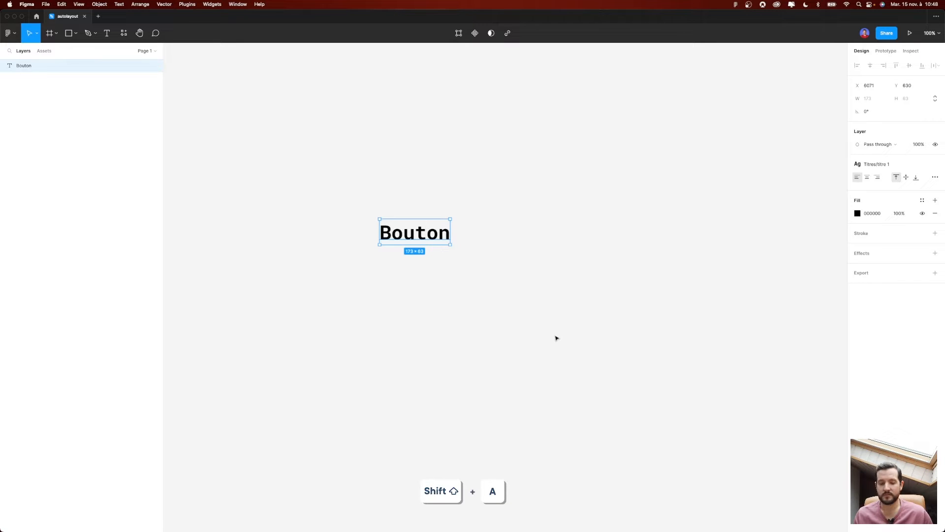
pyautogui.hotkey('shift', 'a')
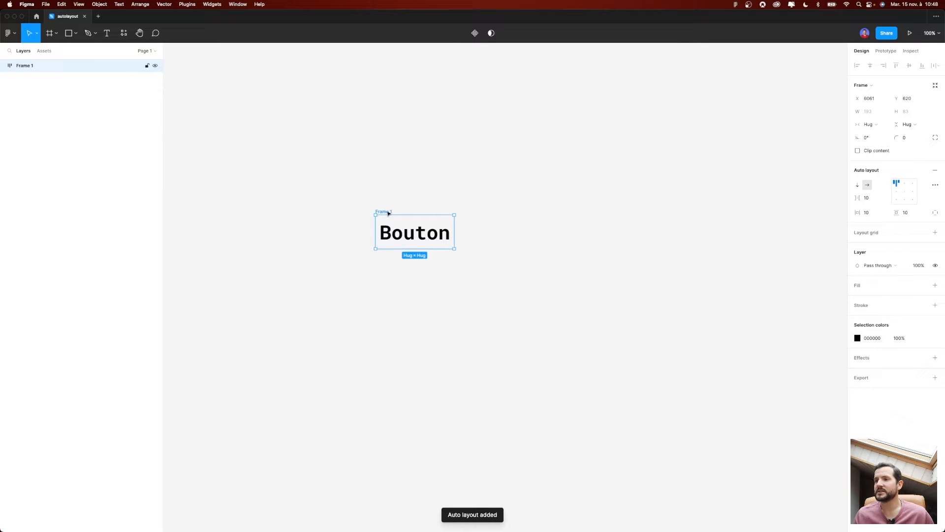
pyautogui.click(3, 67)
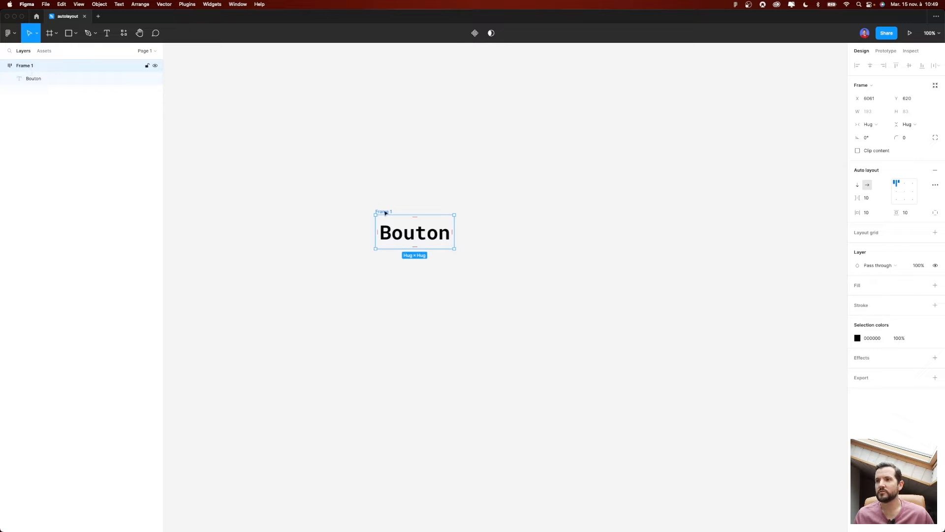
pyautogui.write('Boto')
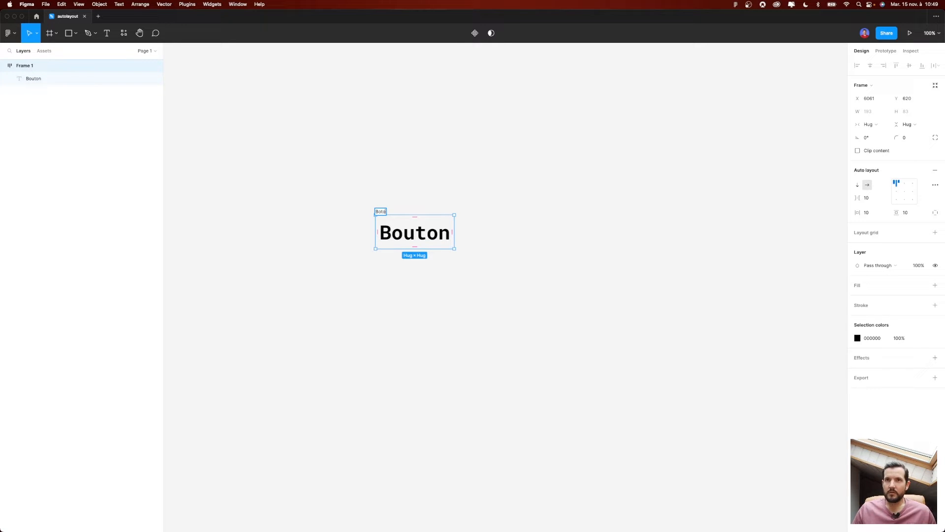
pyautogui.write('uton 1')
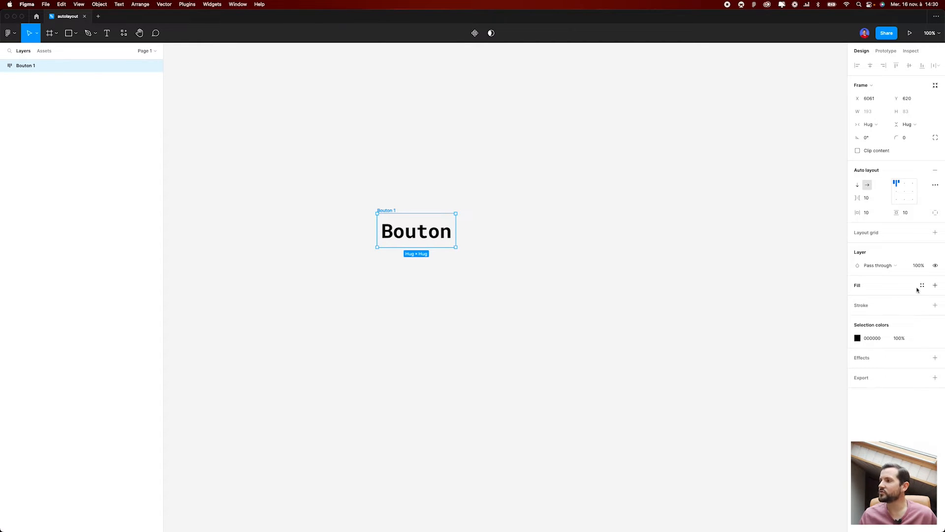
# - Fill the Bouton 1 frame with the primary/500 color style
pyautogui.click(922, 287)
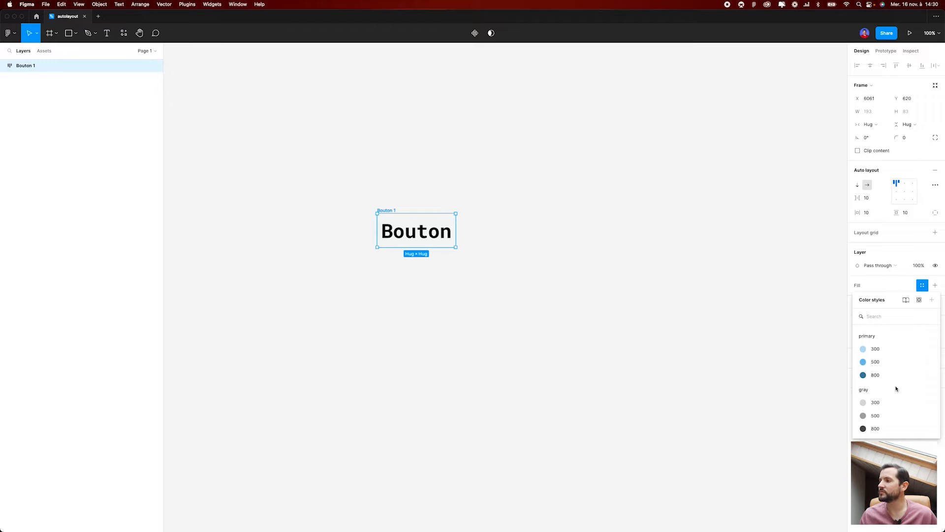
pyautogui.click(893, 362)
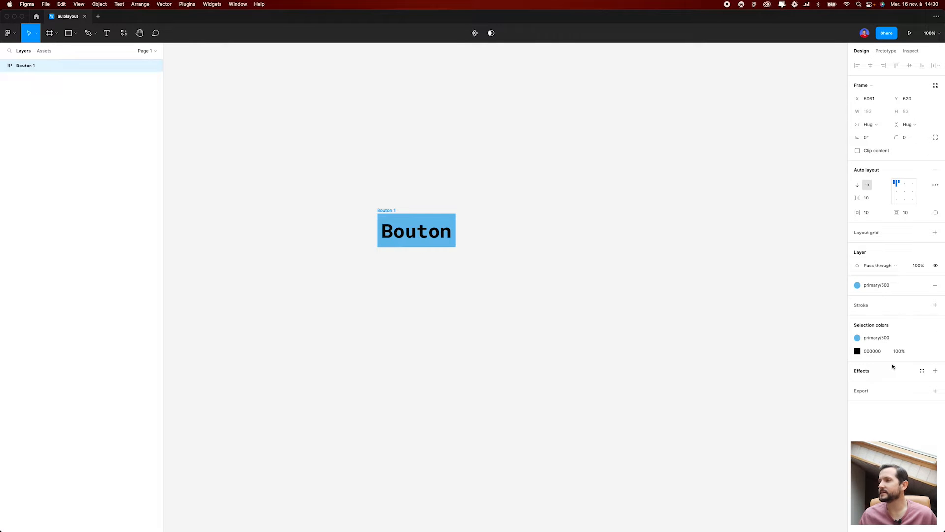
pyautogui.click(563, 241)
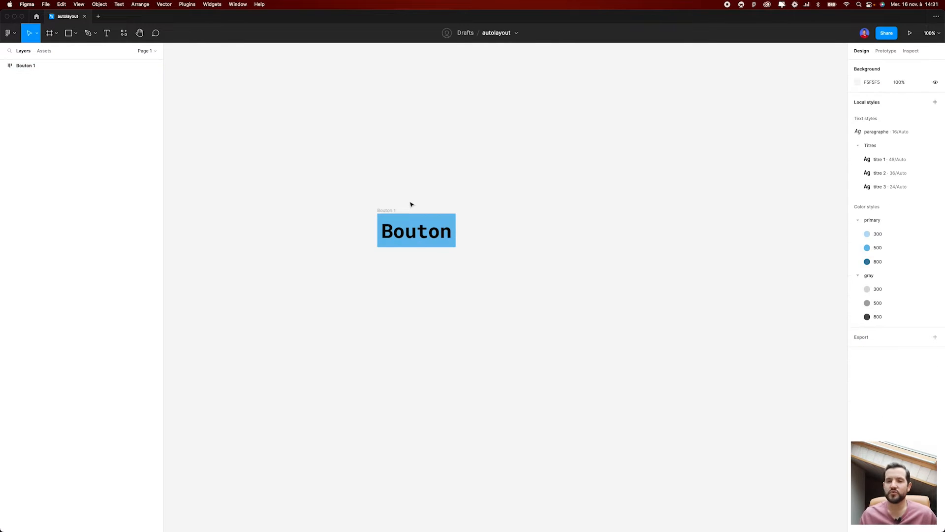
# - Try wider horizontal paddings of 40 and 69 on the Bouton 1 frame
pyautogui.click(392, 211)
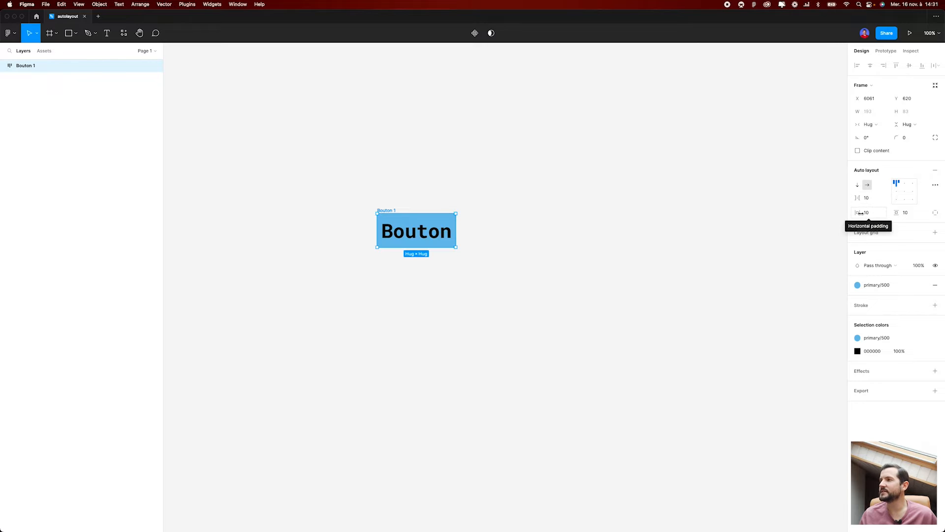
pyautogui.moveTo(860, 213); pyautogui.dragTo(880, 213)
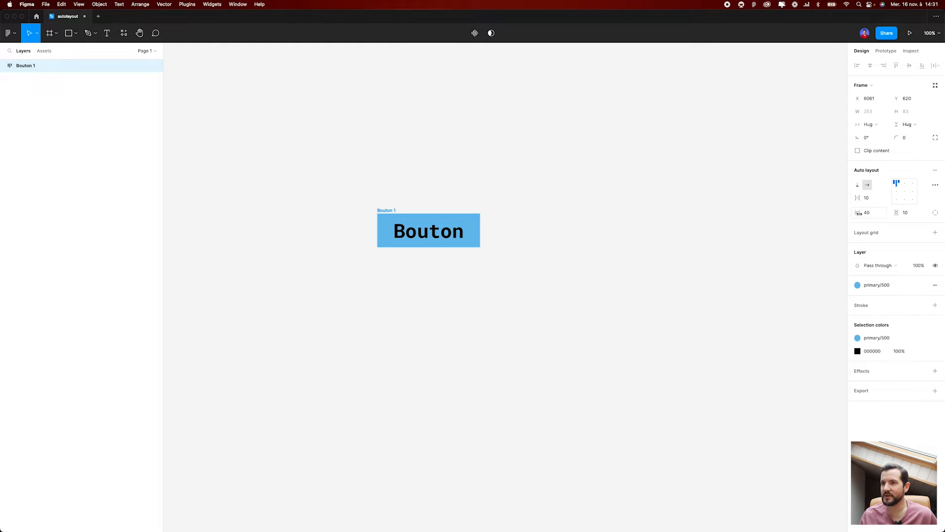
pyautogui.click(397, 200)
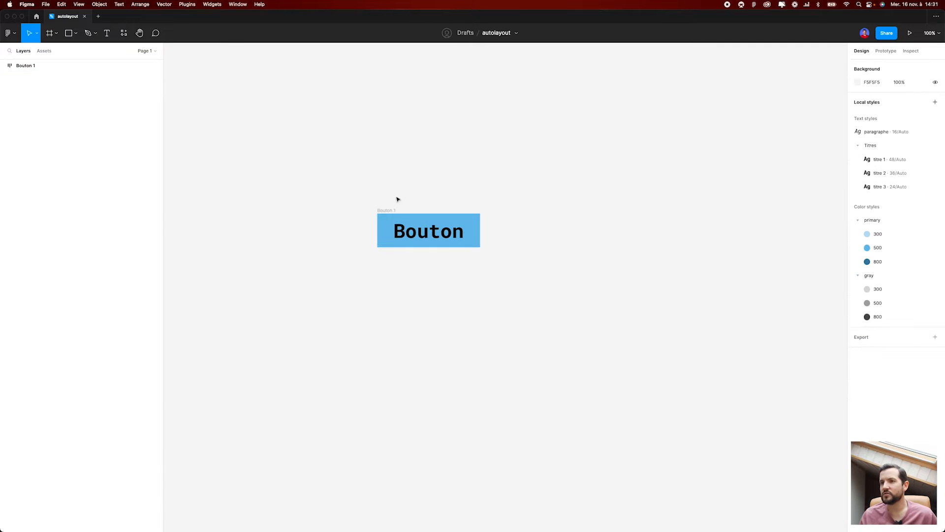
pyautogui.click(394, 211)
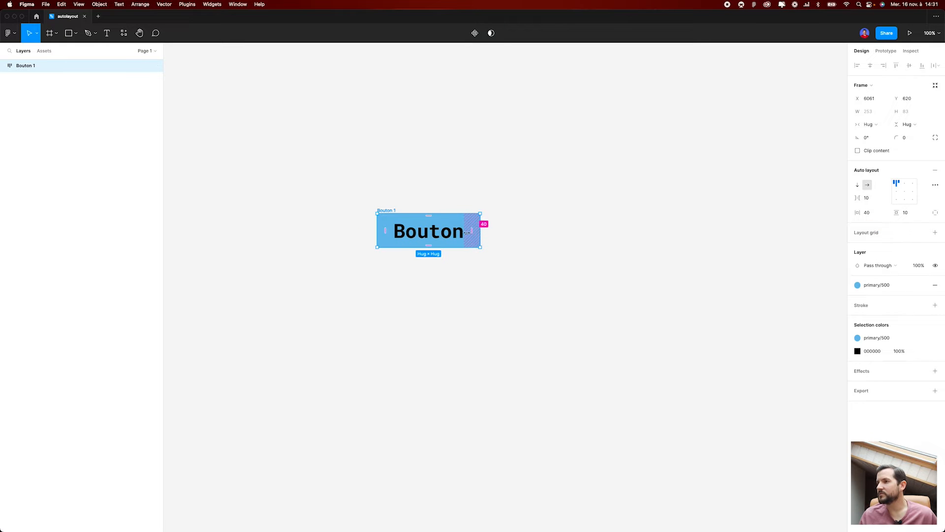
pyautogui.moveTo(860, 213); pyautogui.dragTo(878, 219)
pyautogui.doubleClick(457, 235)
pyautogui.press('Escape')
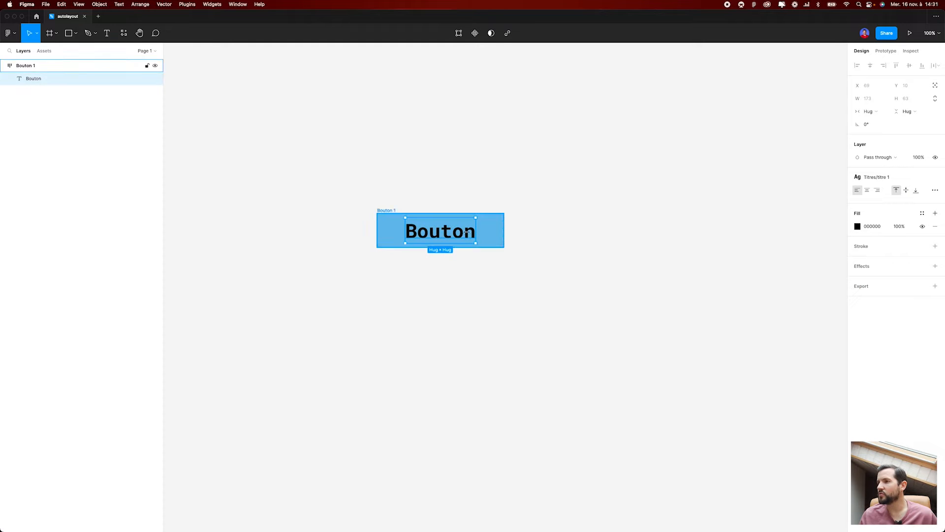
pyautogui.press('Escape')
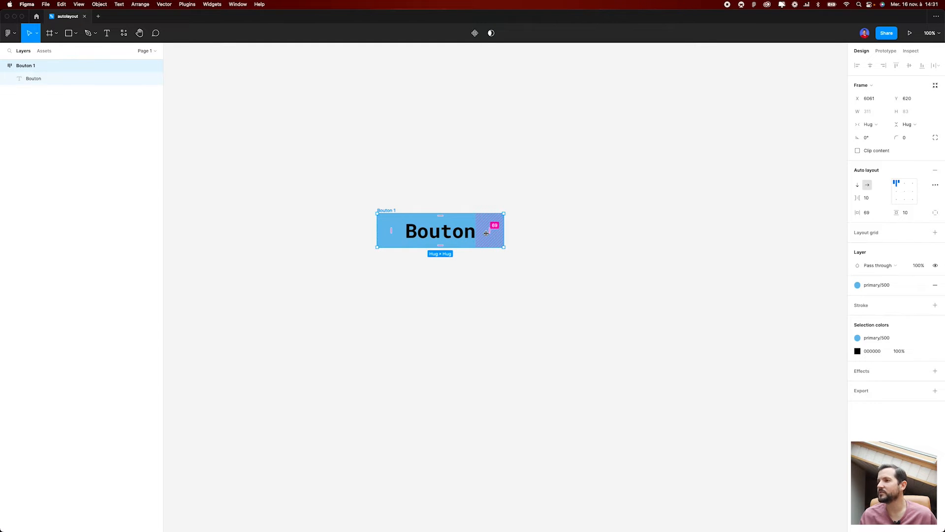
# - Set both the horizontal and the vertical auto layout padding of the Bouton 1 frame to 24
pyautogui.click(868, 214)
pyautogui.write('2')
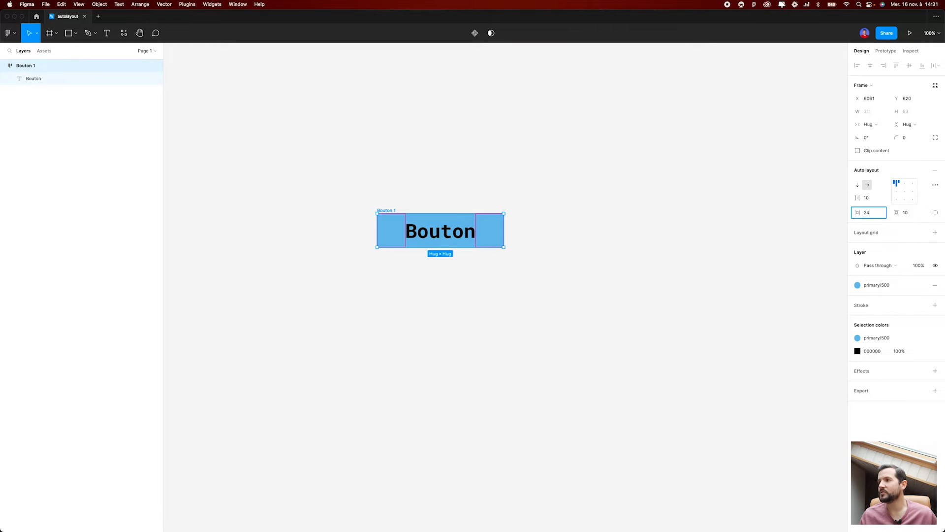
pyautogui.write('4')
pyautogui.press('Return')
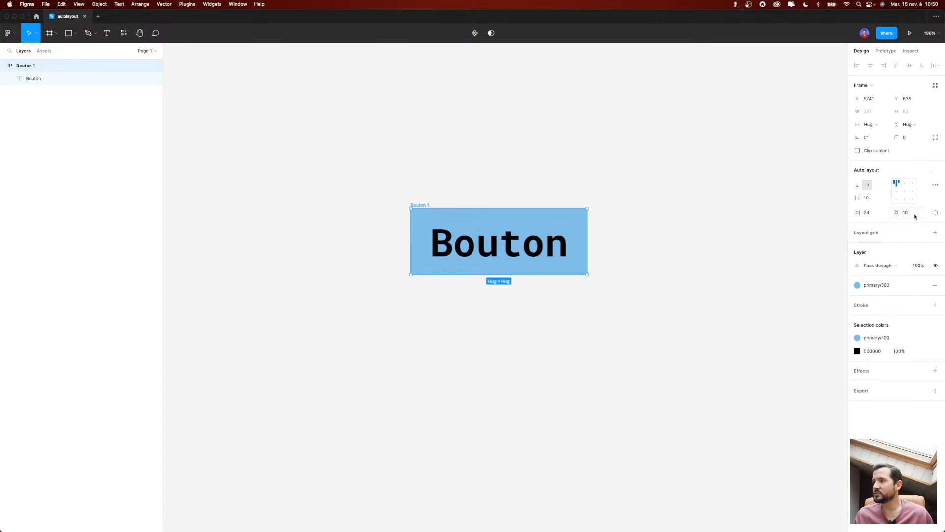
pyautogui.moveTo(896, 212); pyautogui.dragTo(938, 213)
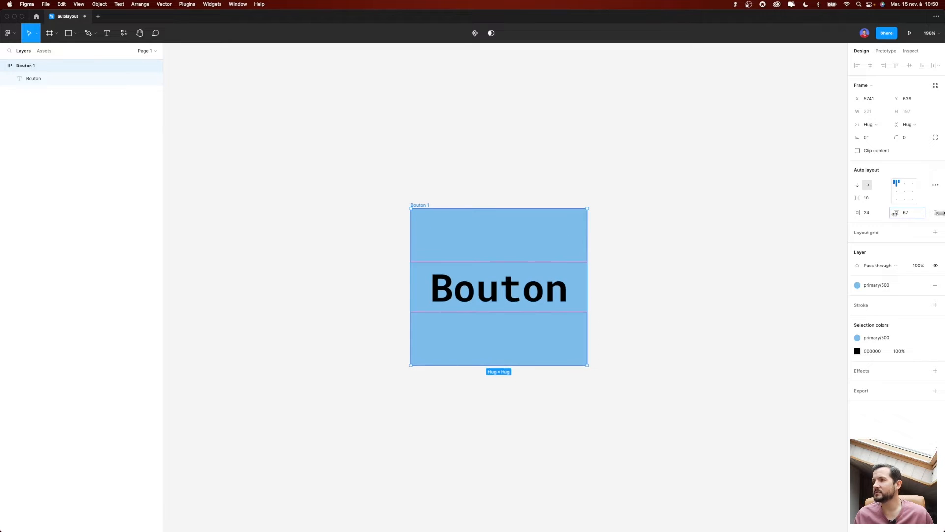
pyautogui.click(908, 213)
pyautogui.write('24')
pyautogui.press('Return')
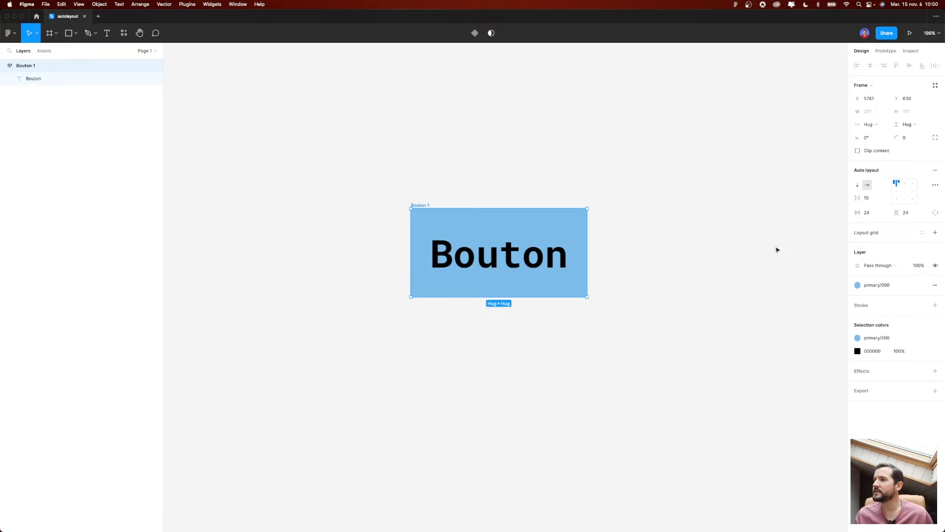
# - Round the Bouton 1 frame's corners with a radius of 8
pyautogui.click(907, 139)
pyautogui.write('8')
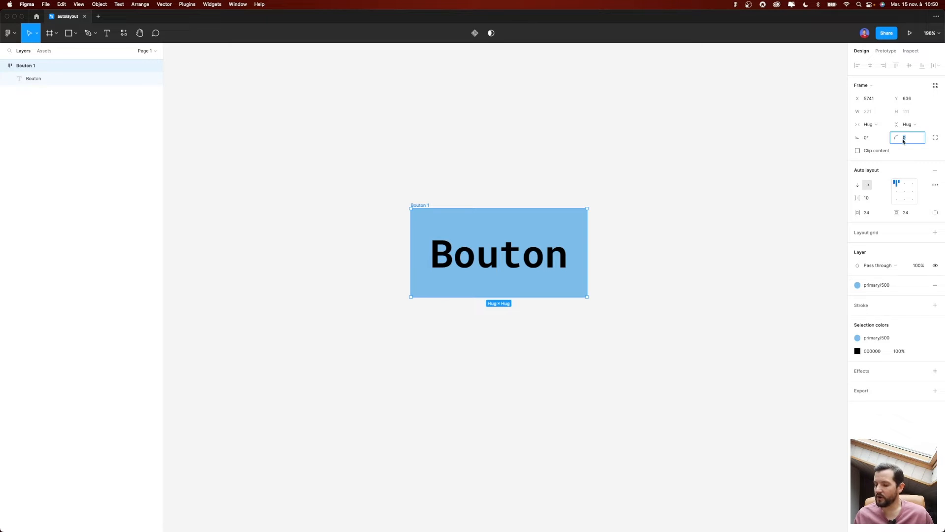
pyautogui.press('Return')
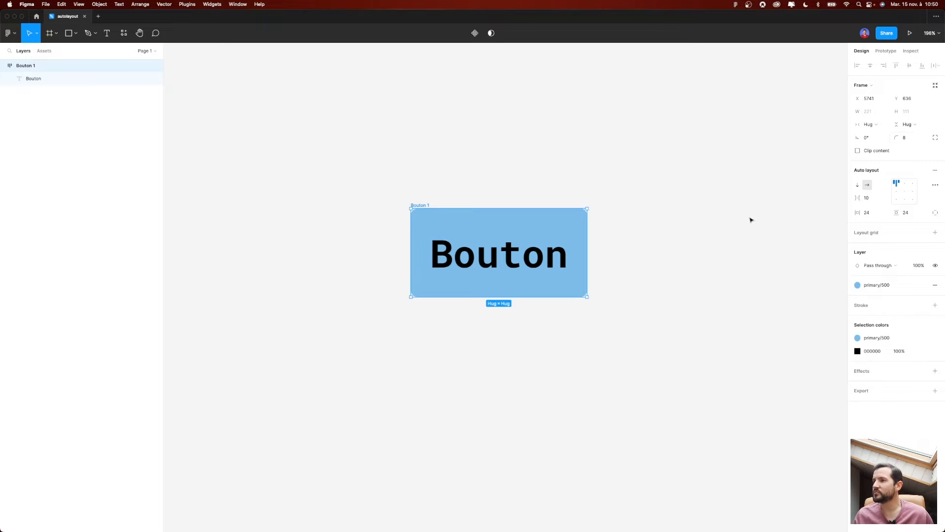
pyautogui.click(664, 266)
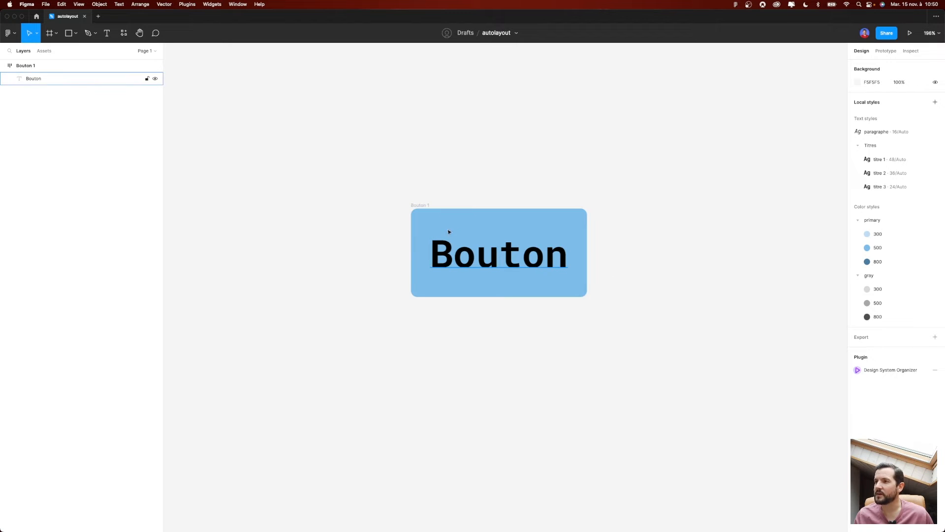
pyautogui.click(561, 253)
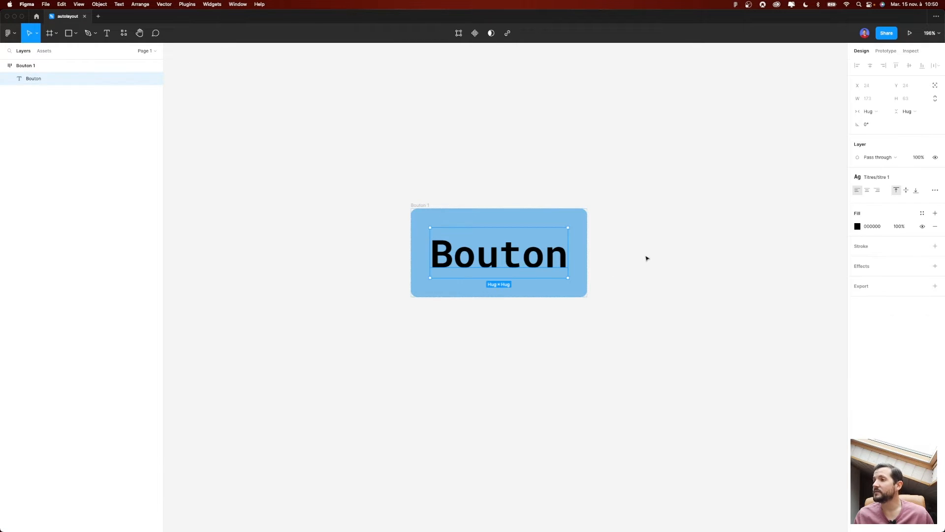
pyautogui.click(646, 257)
pyautogui.click(439, 210)
pyautogui.moveTo(900, 141)
pyautogui.mouseDown()
pyautogui.moveTo(212, 145)
pyautogui.moveTo(576, 155)
pyautogui.moveTo(893, 141)
pyautogui.mouseUp()
pyautogui.press('super+z')
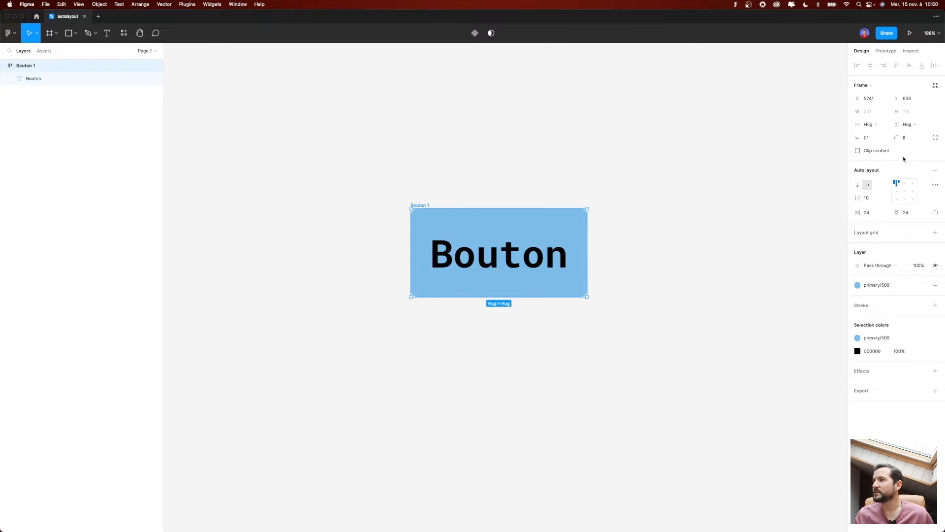
pyautogui.click(600, 137)
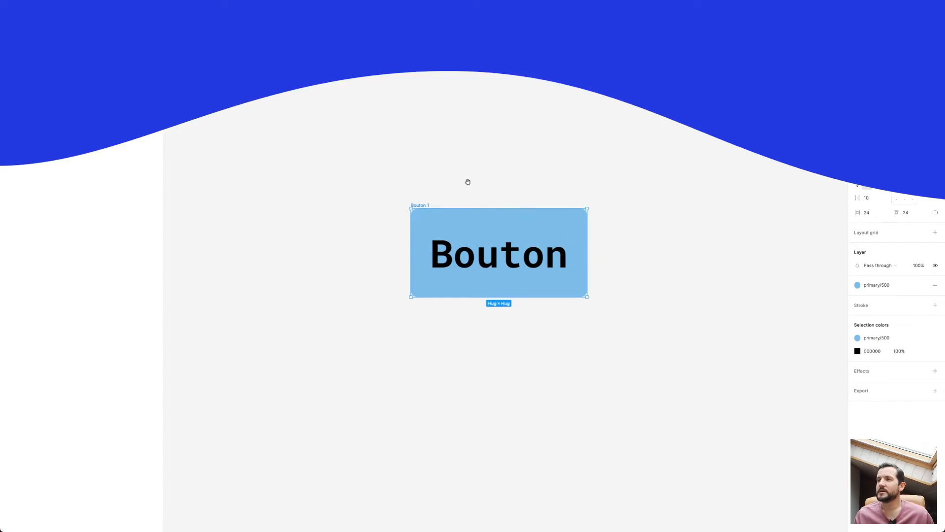
# - Duplicate the Bouton 1 frame and place the copy beside it on the same row, at about X 6004
pyautogui.moveTo(467, 182); pyautogui.dragTo(278, 186)
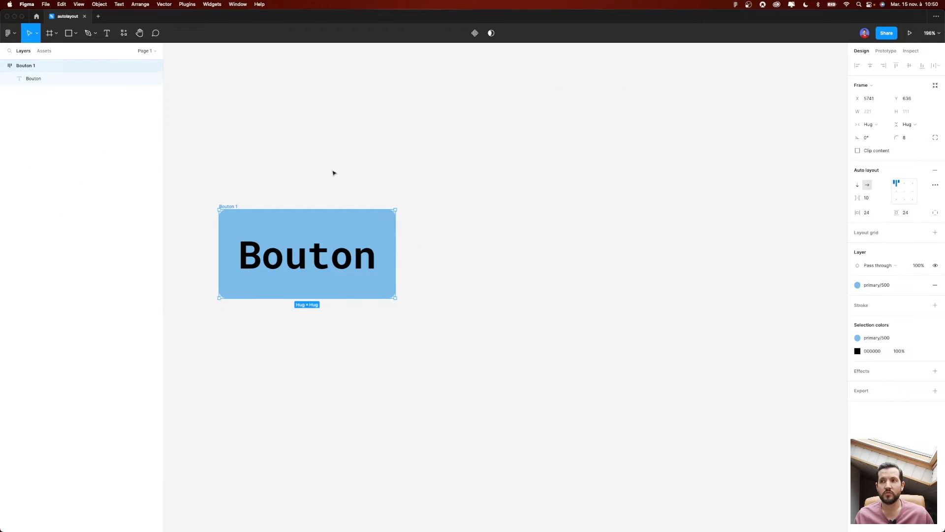
pyautogui.click(317, 176)
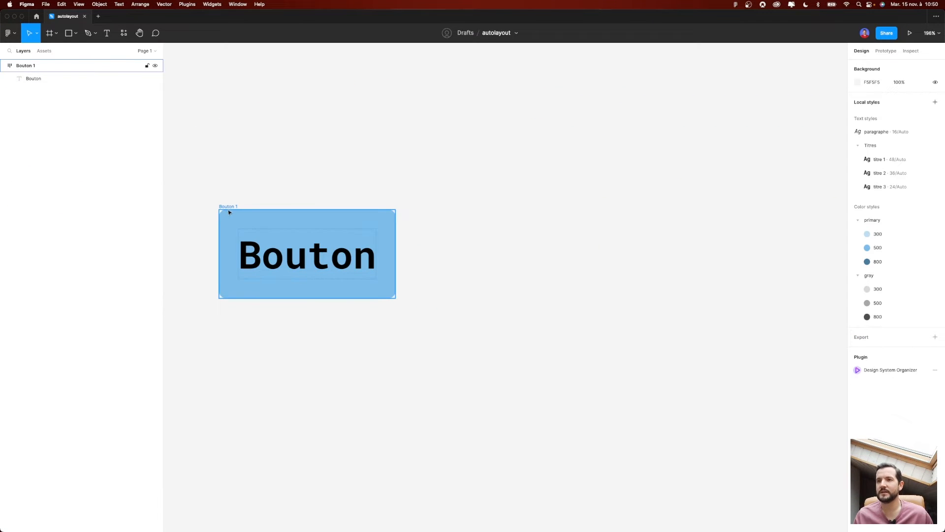
pyautogui.moveTo(229, 209); pyautogui.dragTo(440, 217)
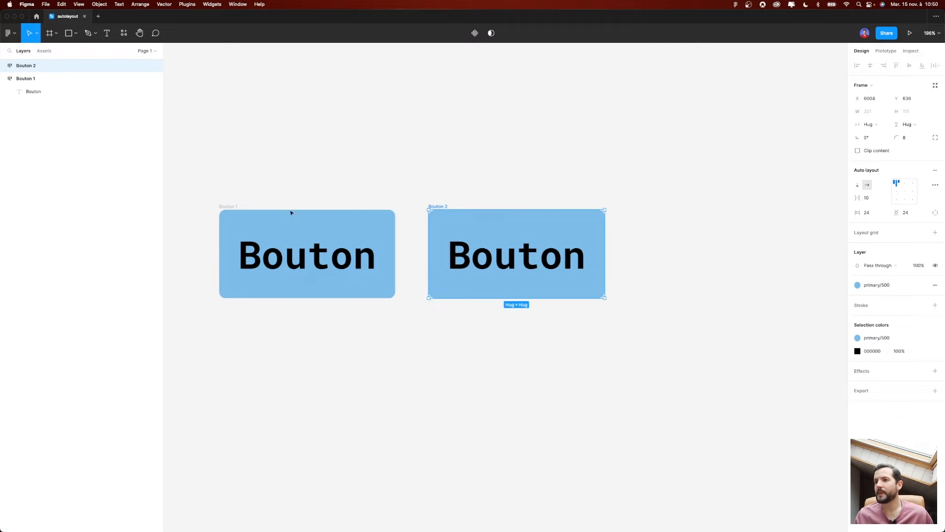
# - Rename the original button frame Bouton base
pyautogui.click(231, 207)
pyautogui.press('super+r')
pyautogui.press('Right')
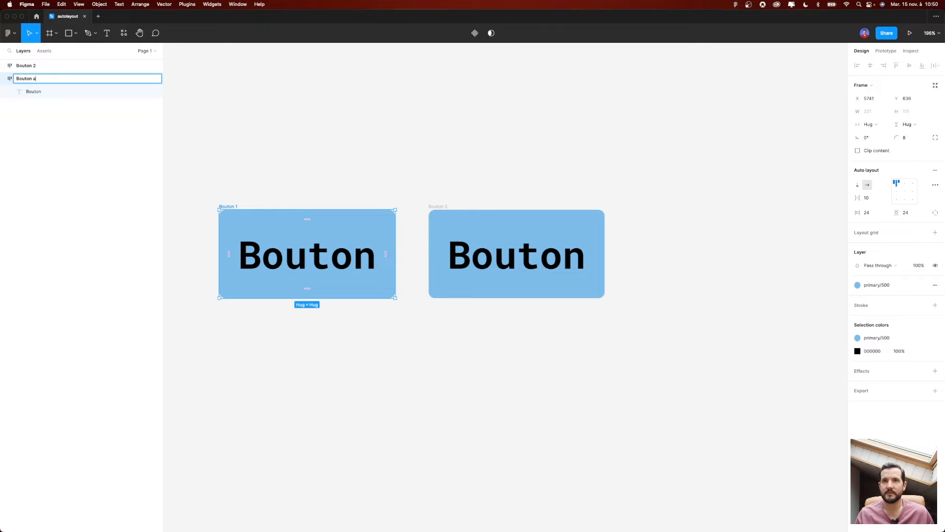
pyautogui.write('base')
pyautogui.press('Return')
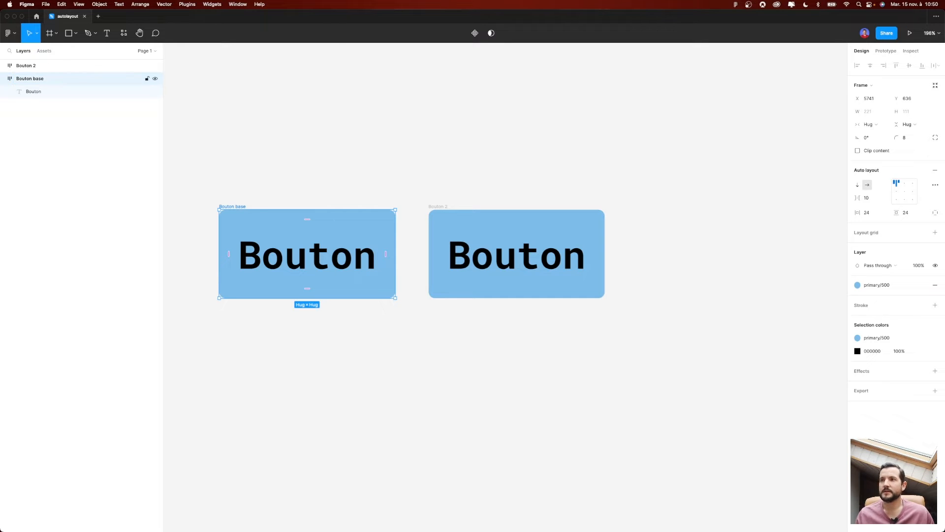
# - Rename the duplicated button frame Bouton icone
pyautogui.click(446, 208)
pyautogui.press('super+r')
pyautogui.press('Right')
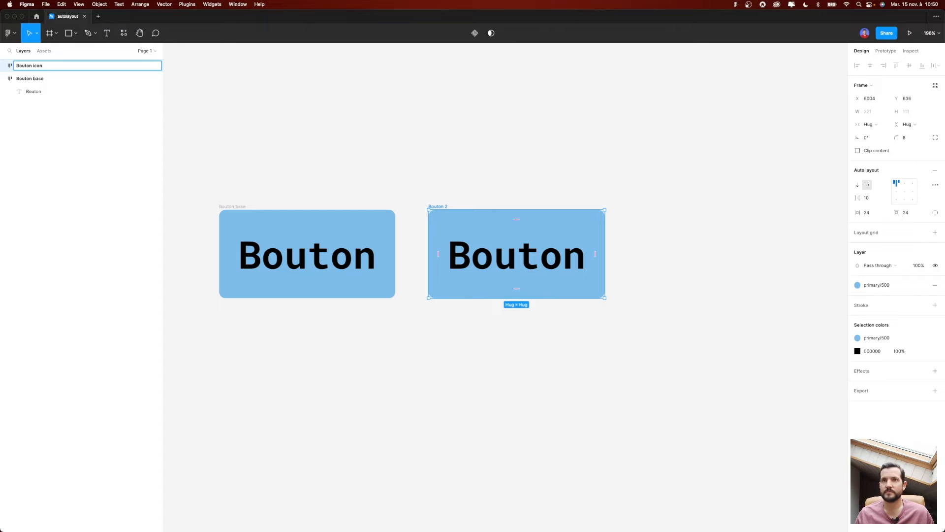
pyautogui.press('Return')
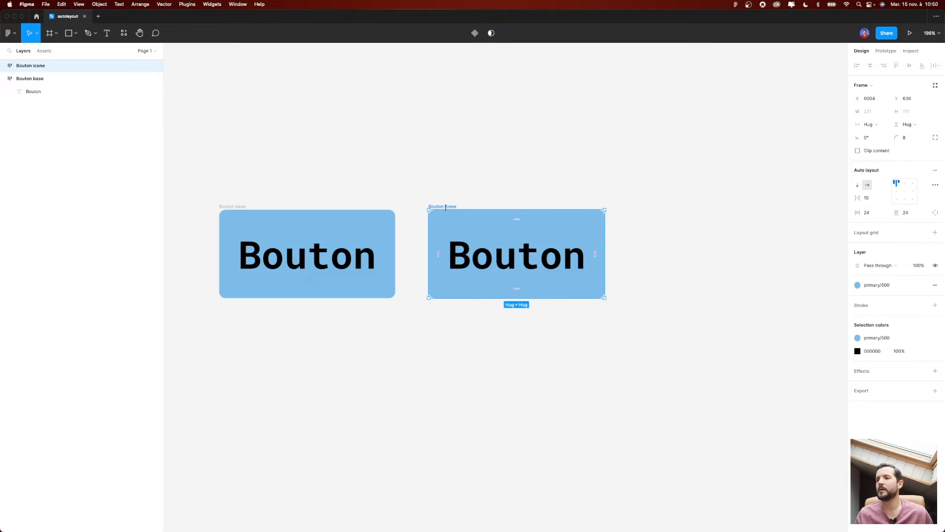
pyautogui.click(469, 183)
# - Duplicate the Bouton text inside the Bouton icone frame
pyautogui.scroll(-3, 477, 184)
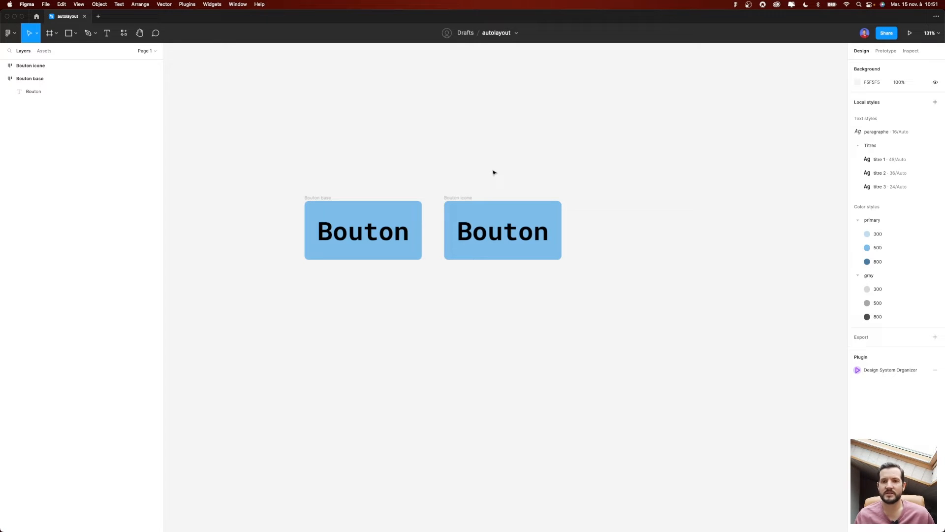
pyautogui.click(475, 199)
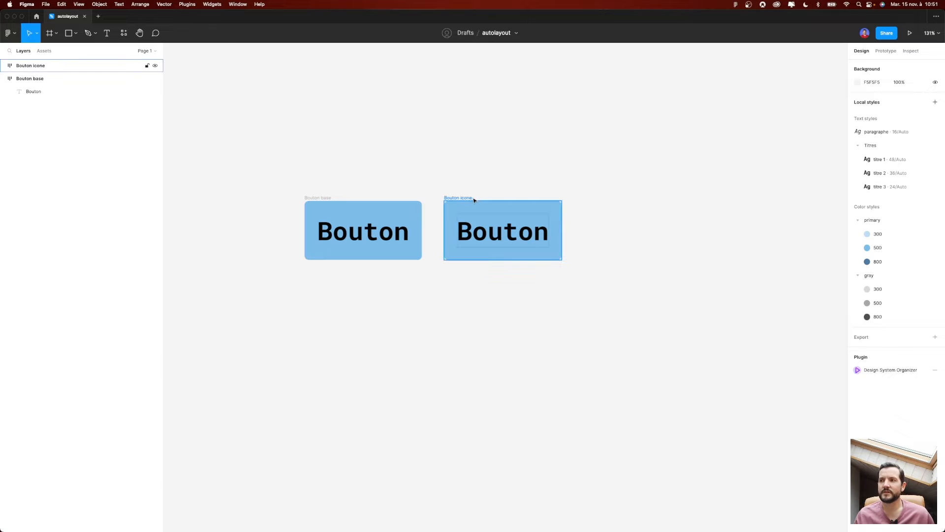
pyautogui.click(488, 235)
pyautogui.press('super+d')
pyautogui.click(591, 304)
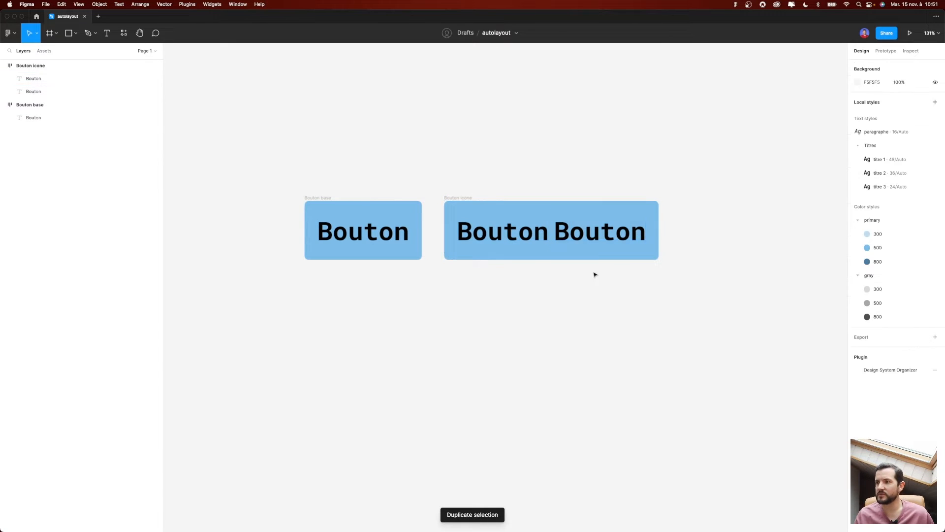
# - Detach the titre 1 style from the duplicated Bouton text and set its font to Font Awesome 5 Free, Solid
pyautogui.click(596, 236)
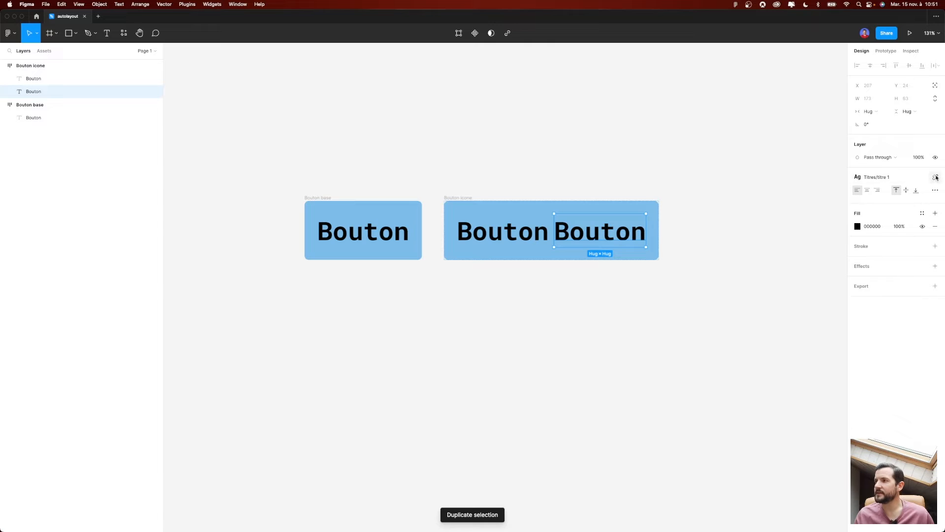
pyautogui.click(935, 177)
pyautogui.click(904, 190)
pyautogui.write('Fonta')
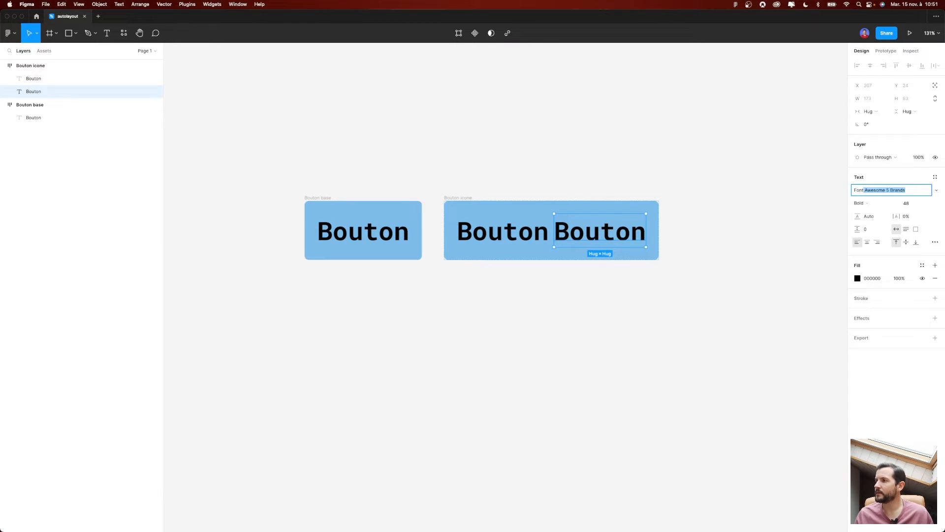
pyautogui.press('Down')
pyautogui.press('Return')
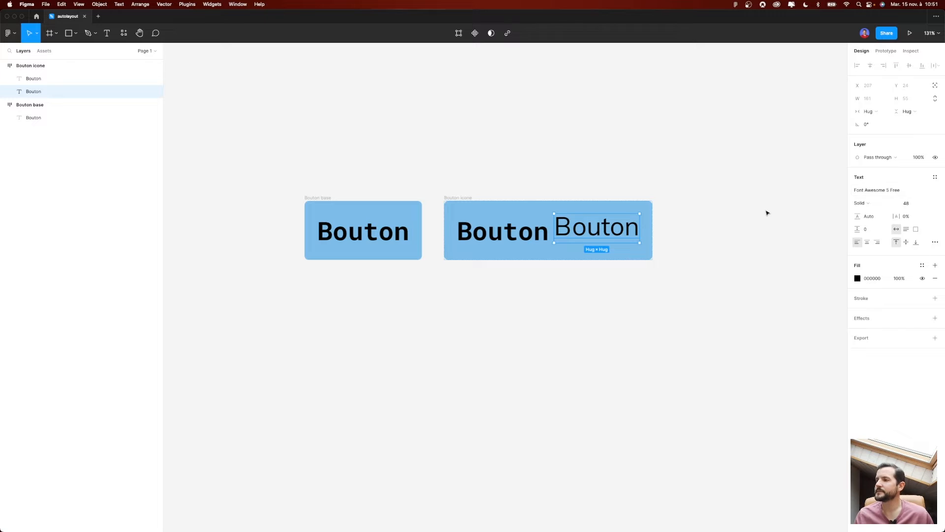
# - Try the icon names circle and square as the duplicated text's content, clearing each one
pyautogui.doubleClick(610, 229)
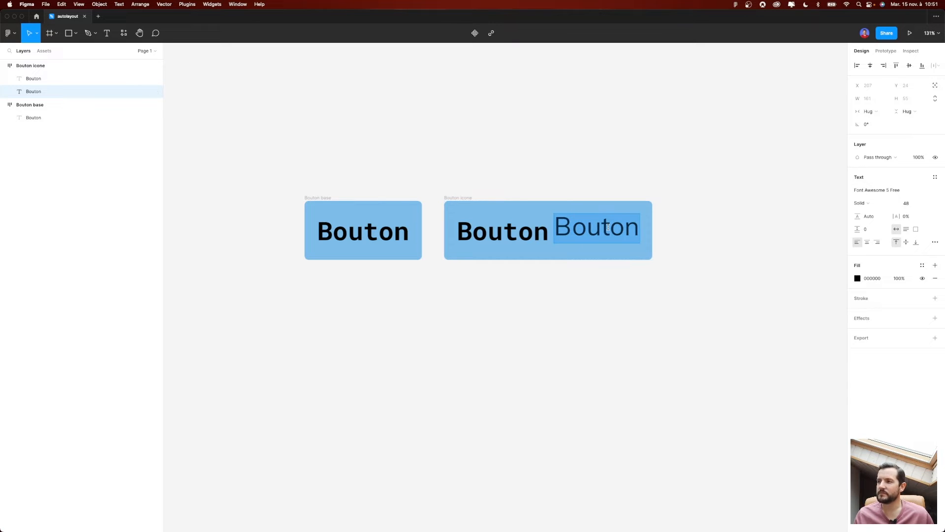
pyautogui.write('circle')
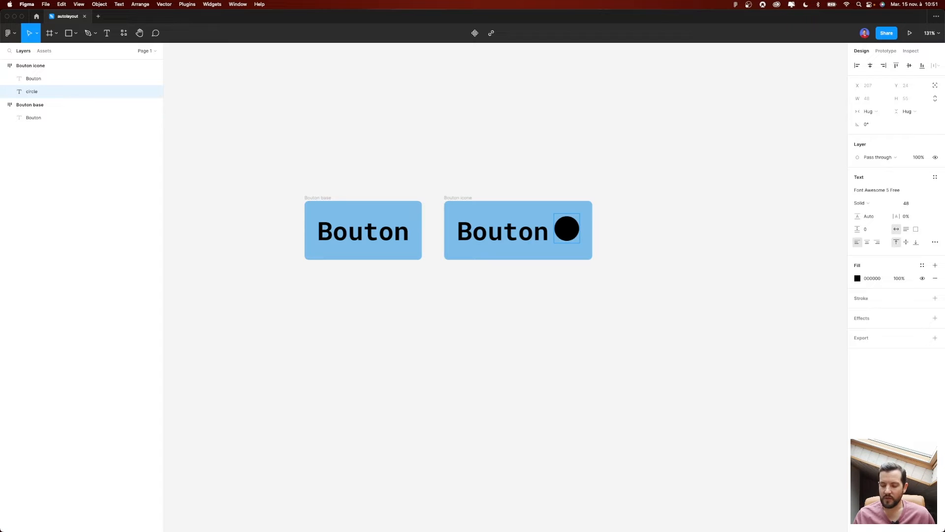
pyautogui.press('BackSpace')
pyautogui.press('BackSpace')
pyautogui.press('BackSpace')
pyautogui.press('BackSpace')
pyautogui.press('BackSpace')
pyautogui.press('BackSpace')
pyautogui.write('square')
pyautogui.press('BackSpace')
pyautogui.press('BackSpace')
pyautogui.press('BackSpace')
pyautogui.press('BackSpace')
pyautogui.press('BackSpace')
pyautogui.press('BackSpace')
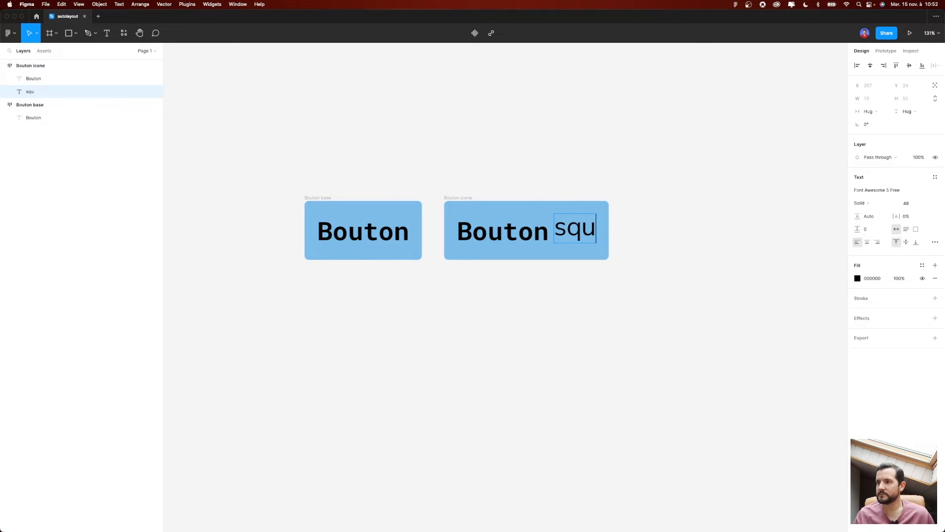
# - Enter home as the content of the Font Awesome text in the Bouton icone frame
pyautogui.write('home')
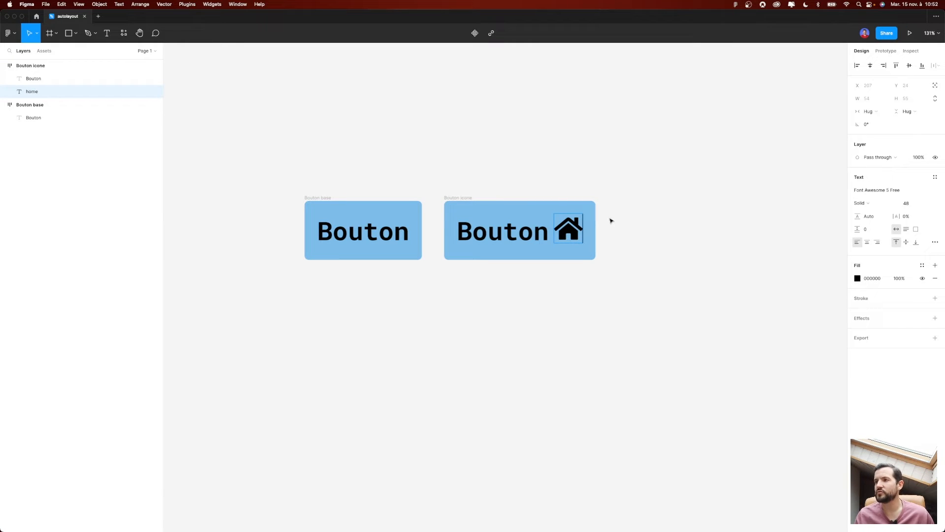
pyautogui.press('Escape')
pyautogui.click(586, 177)
pyautogui.click(573, 228)
pyautogui.click(566, 374)
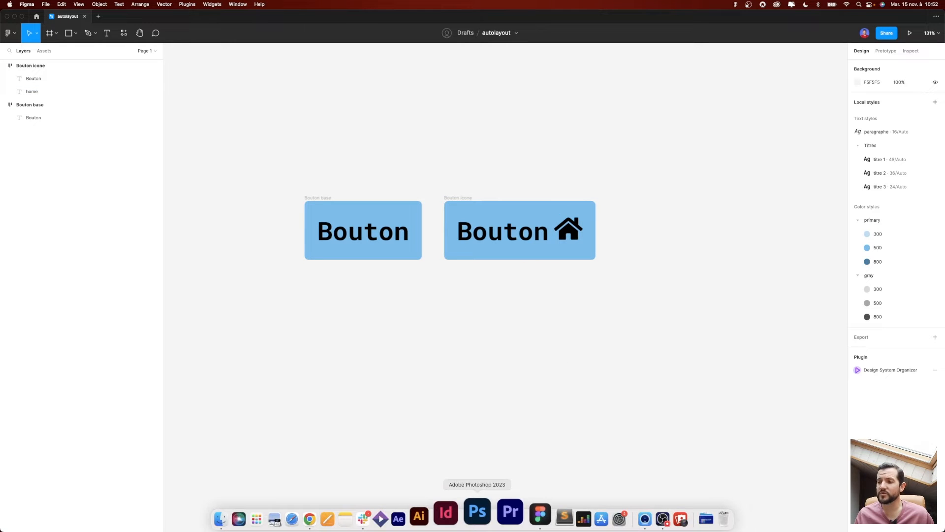
# - Switch to Chrome, look up home among the Solid icons on fontawesome.com, and return to Figma
pyautogui.click(399, 513)
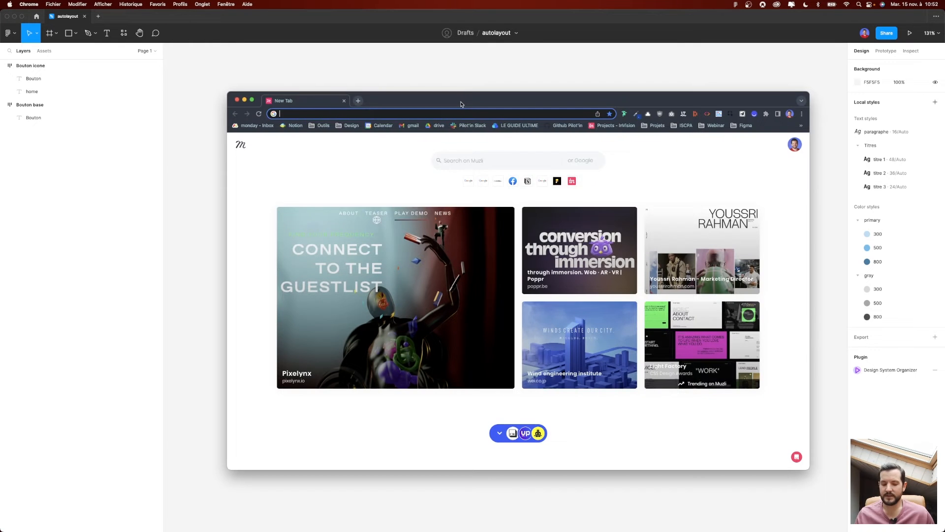
pyautogui.write('fontawesome.com')
pyautogui.press('Return')
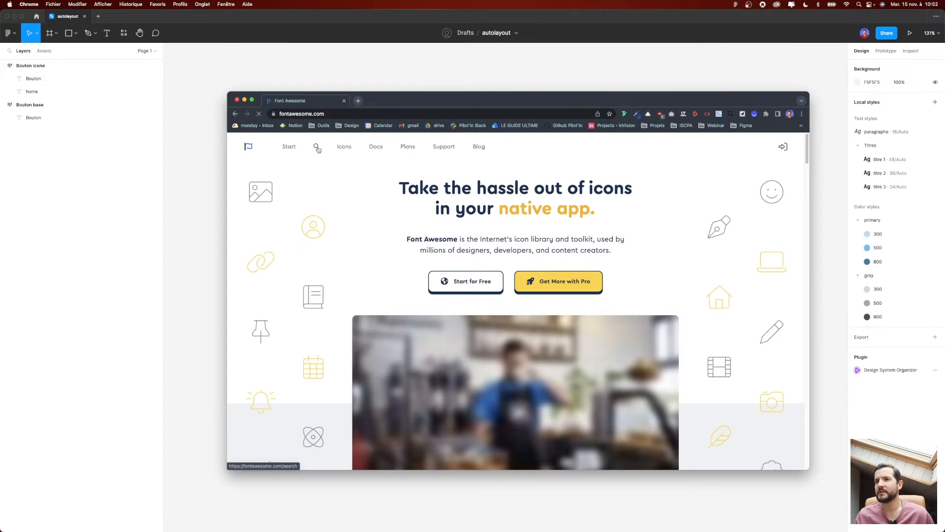
pyautogui.click(344, 146)
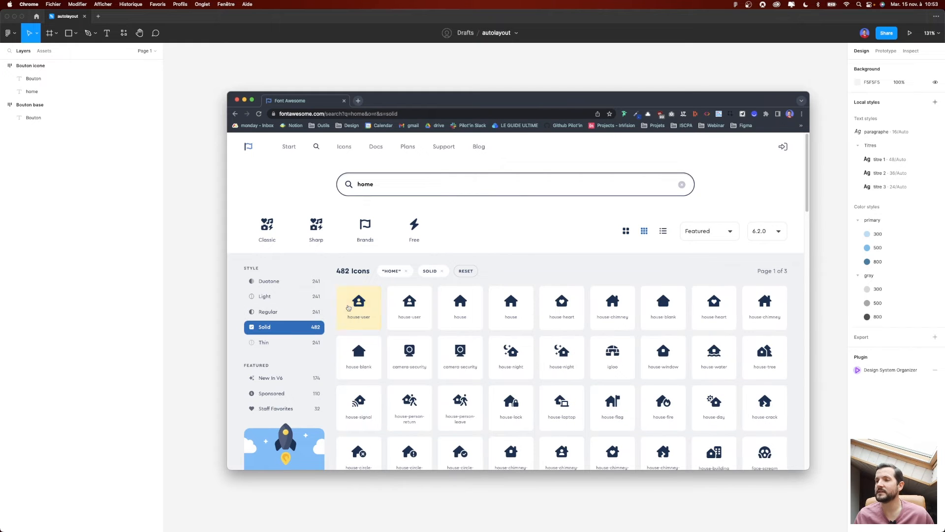
pyautogui.click(528, 66)
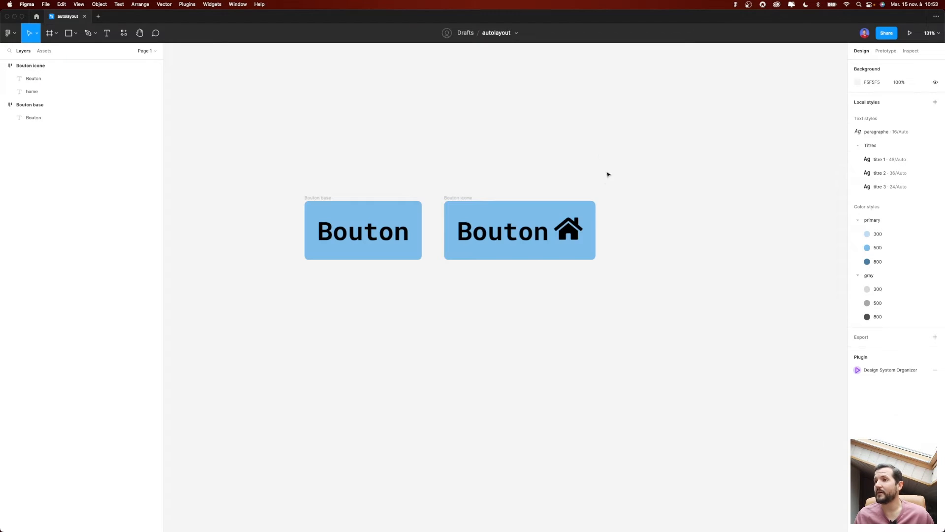
# - Try the Regular weight of Font Awesome 5 Free on the home icon, and set it back to Solid
pyautogui.click(575, 224)
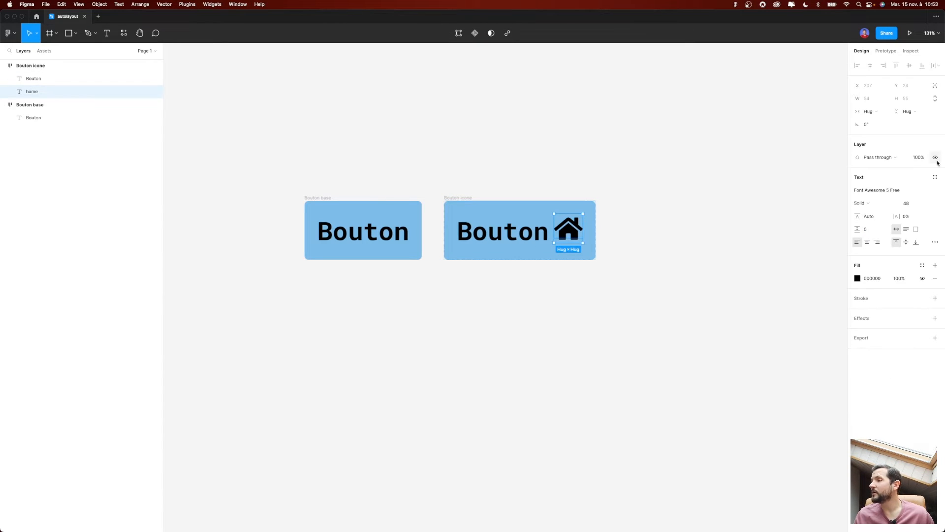
pyautogui.click(879, 206)
pyautogui.click(882, 204)
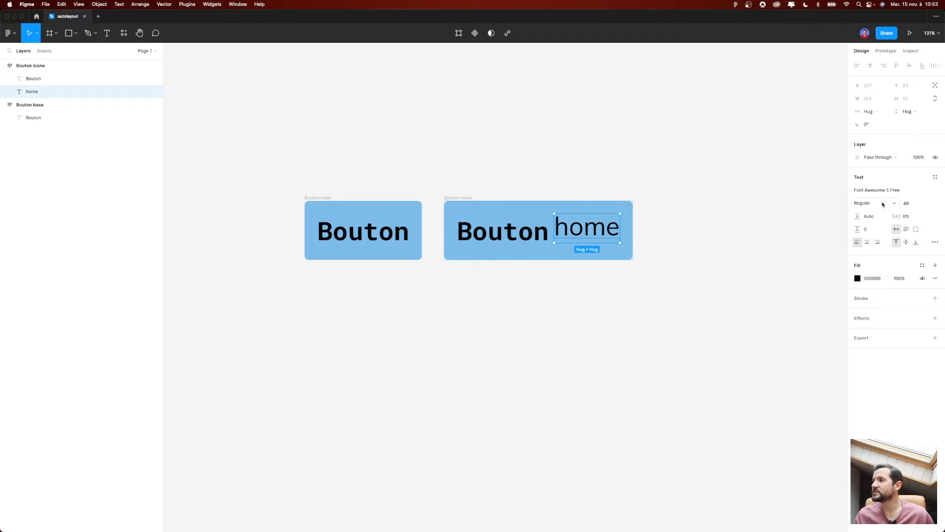
pyautogui.click(905, 193)
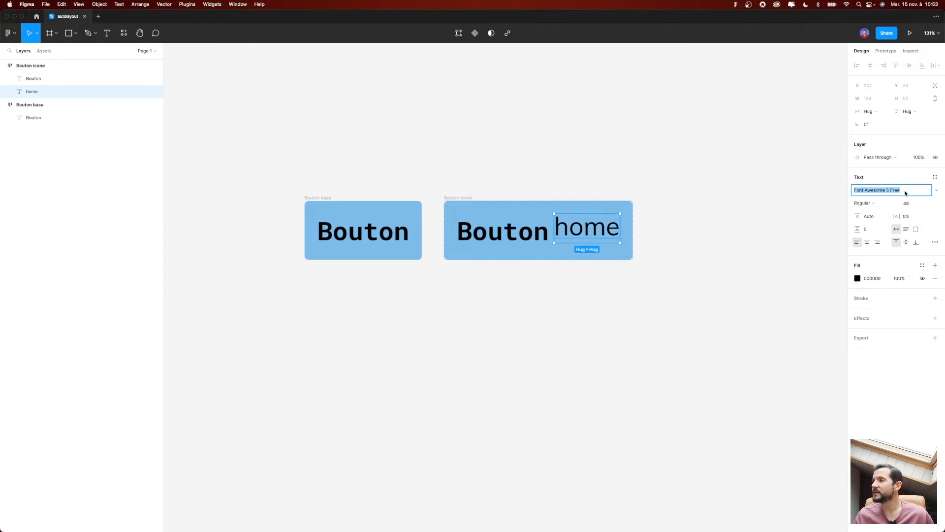
pyautogui.click(878, 206)
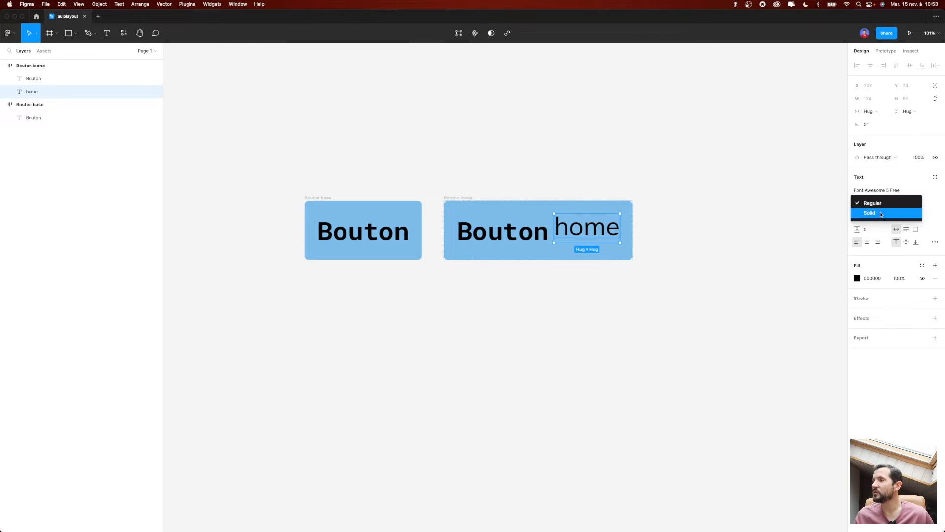
pyautogui.click(881, 214)
# - Set the home icon's font to Font Awesome 5 Pro with the Regular weight
pyautogui.click(893, 189)
pyautogui.press('Down')
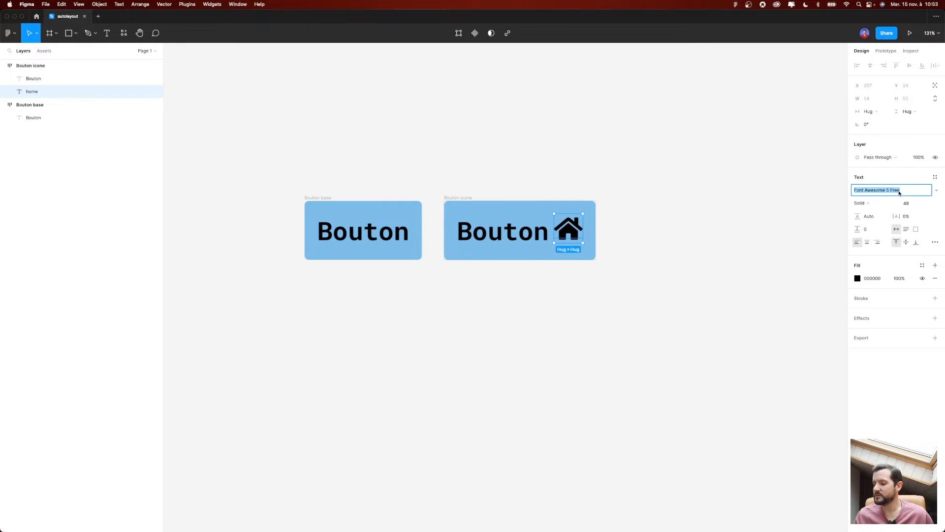
pyautogui.click(889, 202)
pyautogui.click(881, 191)
pyautogui.click(624, 257)
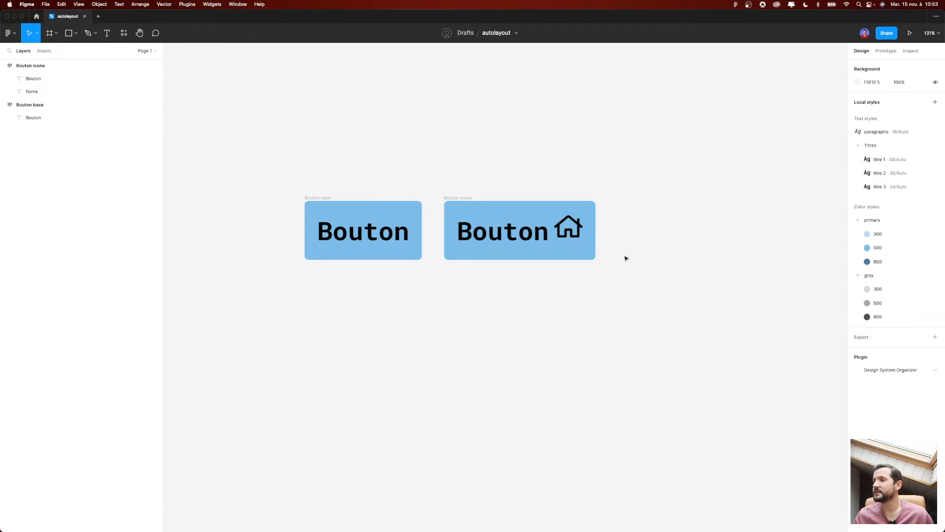
# - Examine how the home icon and the Bouton text line up inside the Bouton icone frame
pyautogui.click(568, 228)
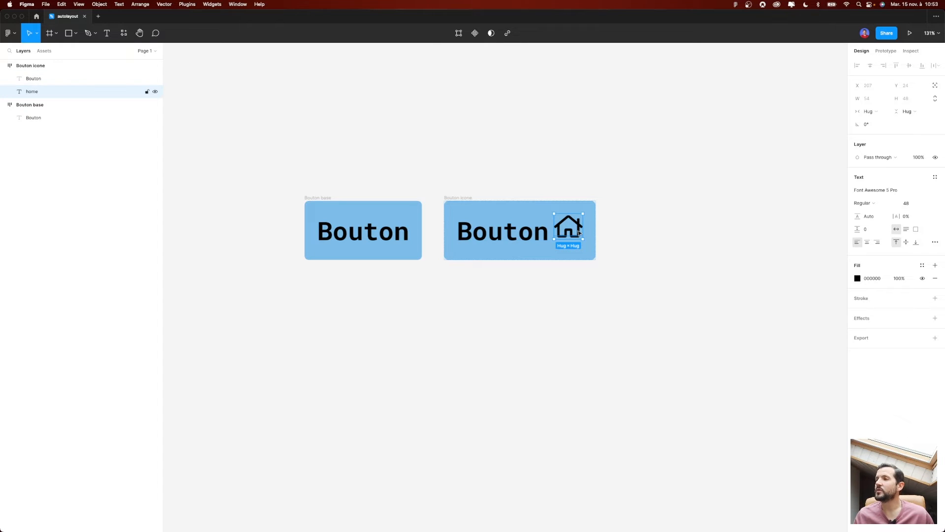
pyautogui.click(578, 279)
pyautogui.click(545, 245)
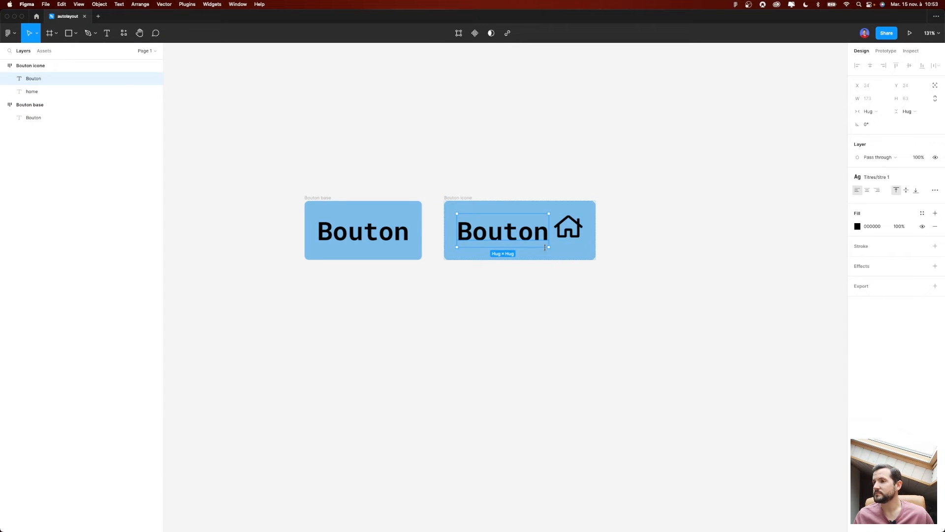
pyautogui.click(565, 269)
pyautogui.click(561, 259)
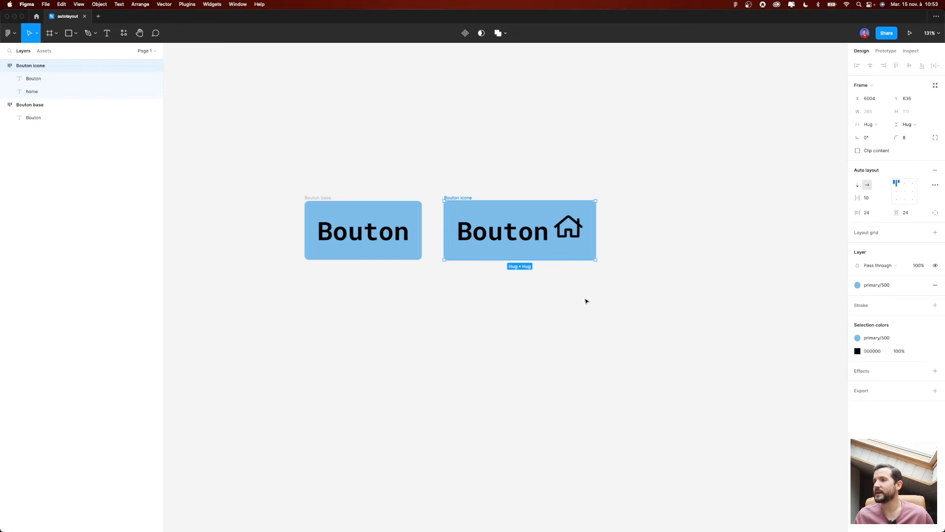
pyautogui.click(577, 226)
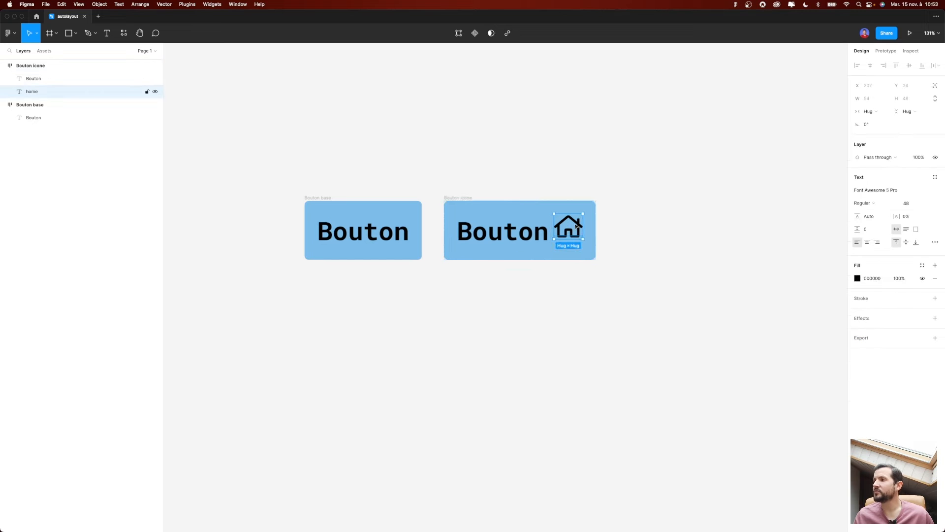
pyautogui.click(572, 274)
pyautogui.scroll(2, 571, 275)
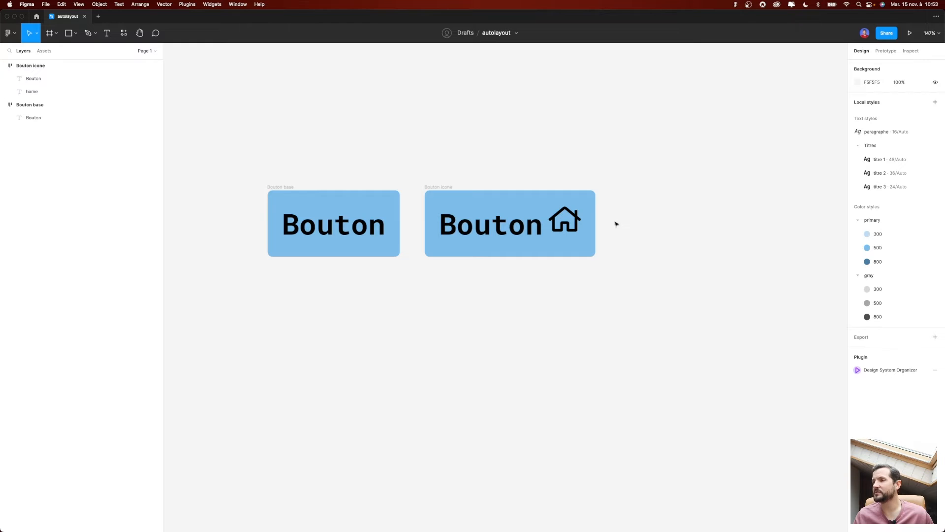
# - Rename the home text layer in the Bouton icone frame as Icone
pyautogui.click(448, 188)
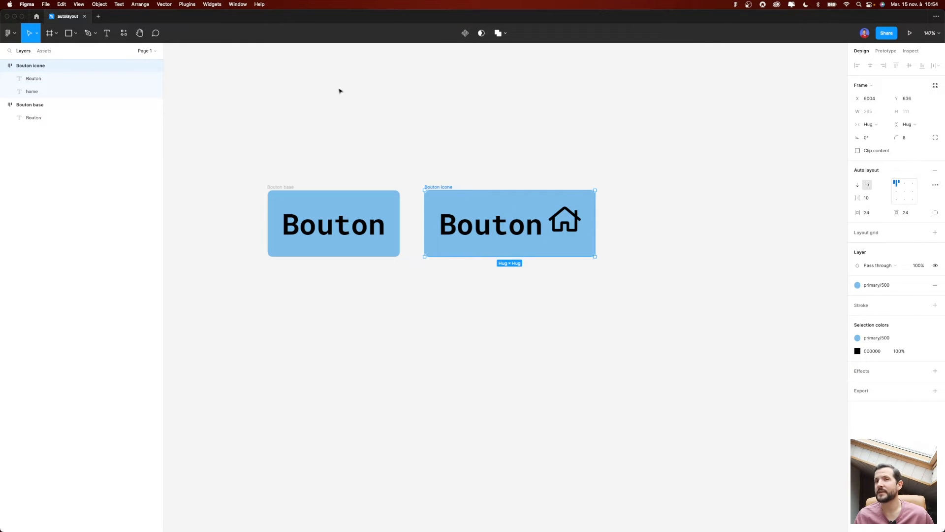
pyautogui.click(48, 79)
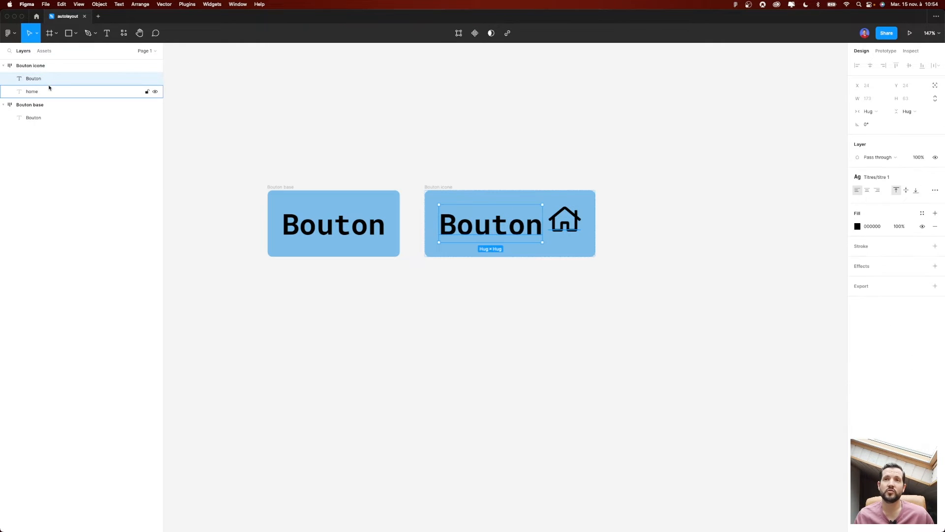
pyautogui.click(49, 92)
pyautogui.doubleClick(49, 91)
pyautogui.write('icon')
pyautogui.press('Return')
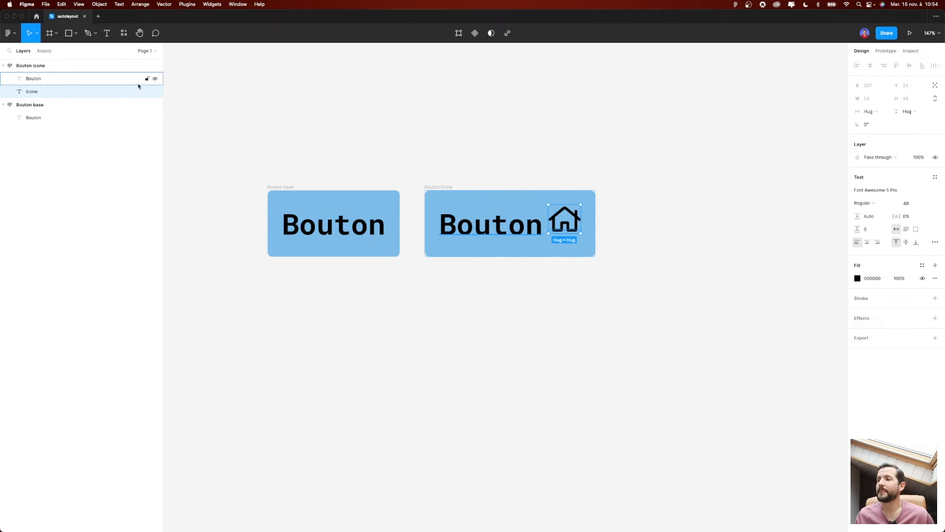
# - Try larger auto layout padding on the Bouton icone frame, including 53 vertically, and undo it
pyautogui.click(446, 188)
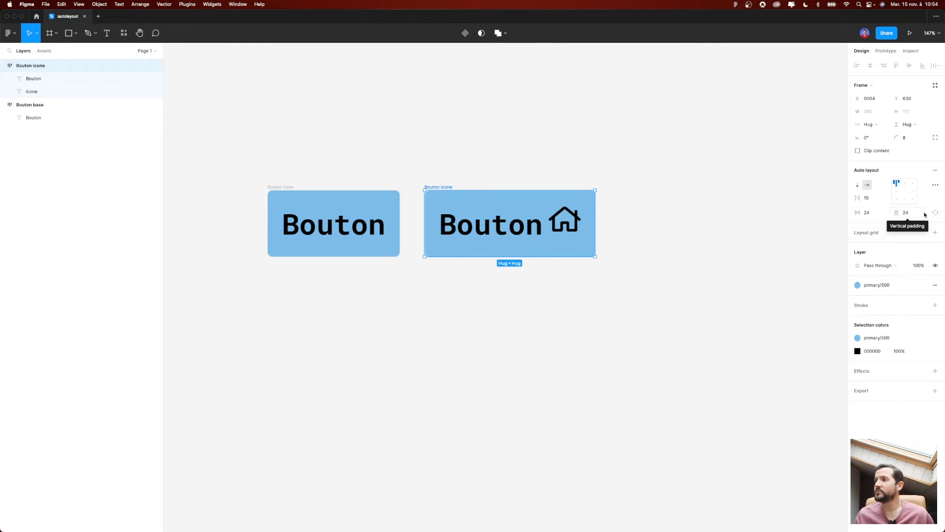
pyautogui.moveTo(858, 213); pyautogui.dragTo(921, 215)
pyautogui.press('super+z')
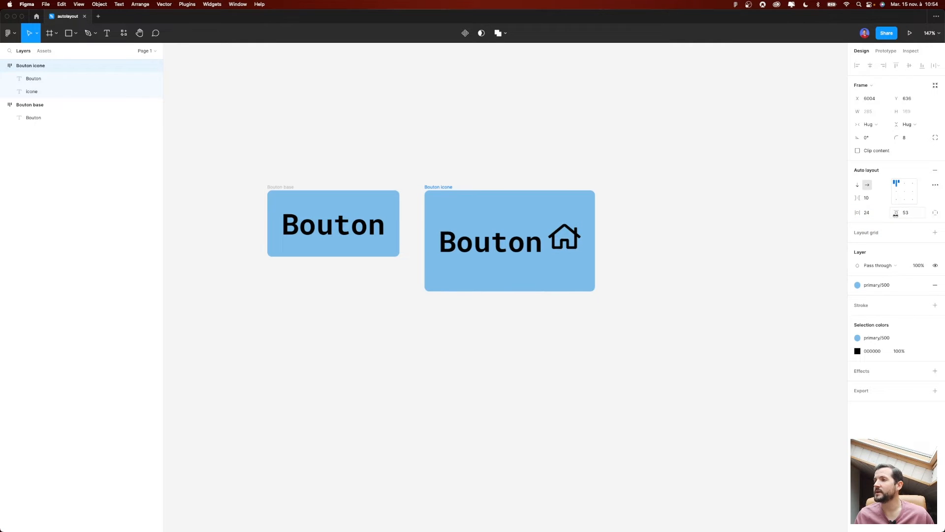
pyautogui.press('super+z')
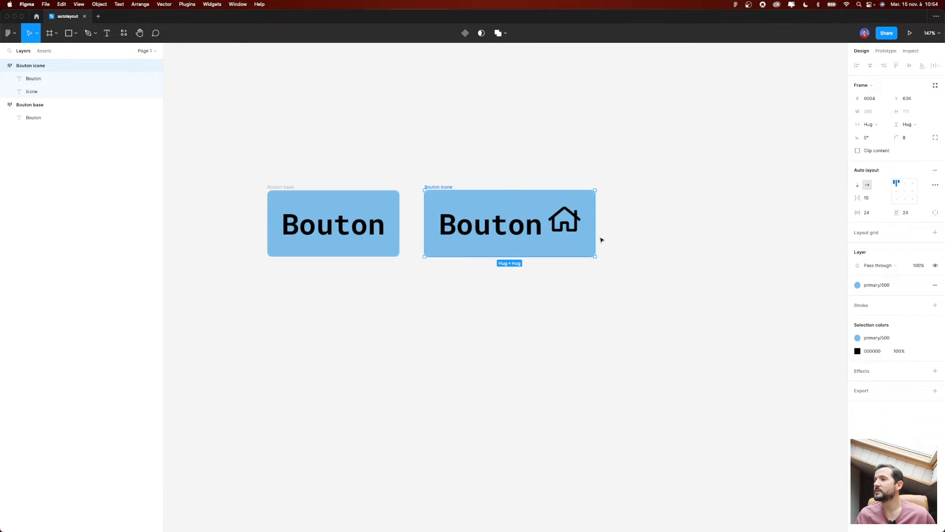
# - Enlarge the Bouton icone frame to about 589 × 267 and try the different auto layout alignments, finishing with centred
pyautogui.moveTo(594, 236); pyautogui.dragTo(778, 234)
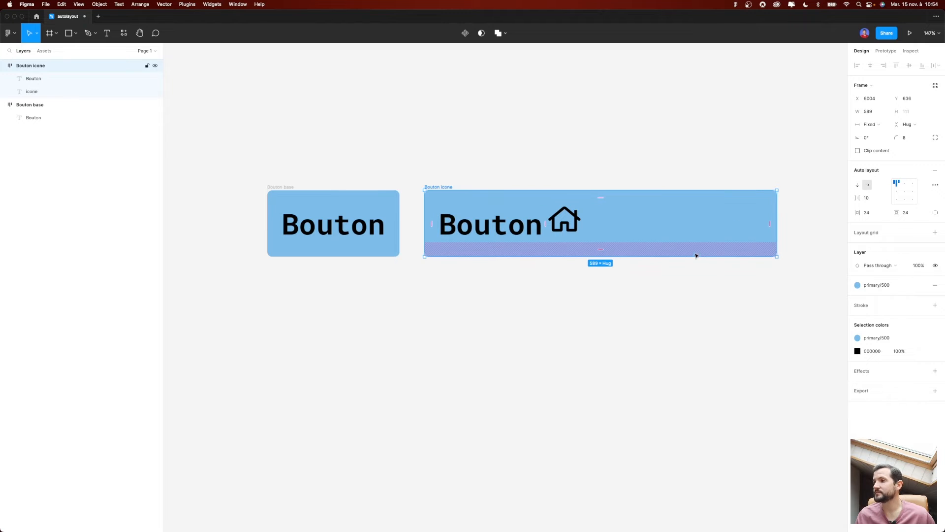
pyautogui.moveTo(691, 255); pyautogui.dragTo(699, 349)
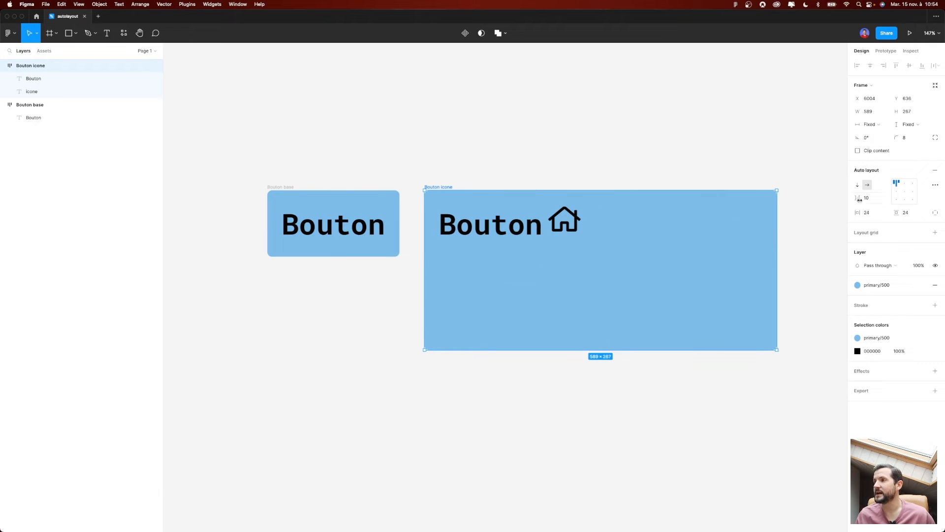
pyautogui.click(899, 195)
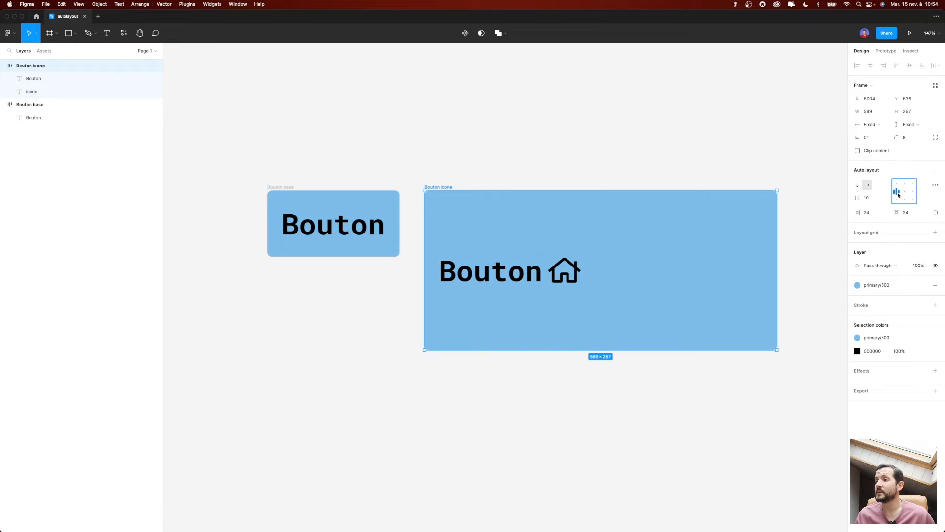
pyautogui.click(897, 199)
pyautogui.click(905, 200)
pyautogui.click(914, 200)
pyautogui.click(913, 191)
pyautogui.click(913, 182)
pyautogui.click(905, 182)
pyautogui.click(897, 183)
pyautogui.click(905, 191)
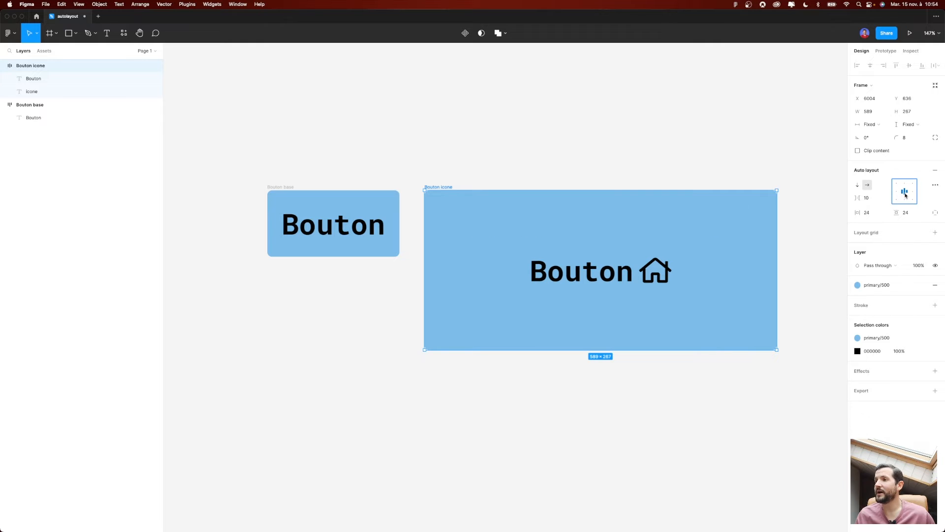
# - Undo the alignment trials and the enlargement of the Bouton icone frame
pyautogui.click(714, 152)
pyautogui.press('super+z')
pyautogui.press('super+z')
pyautogui.press('super+z')
pyautogui.press('super+z')
pyautogui.press('super+z')
pyautogui.press('super+z')
pyautogui.press('super+z')
pyautogui.press('super+z')
pyautogui.press('super+z')
pyautogui.press('super+z')
pyautogui.press('super+z')
pyautogui.press('super+z')
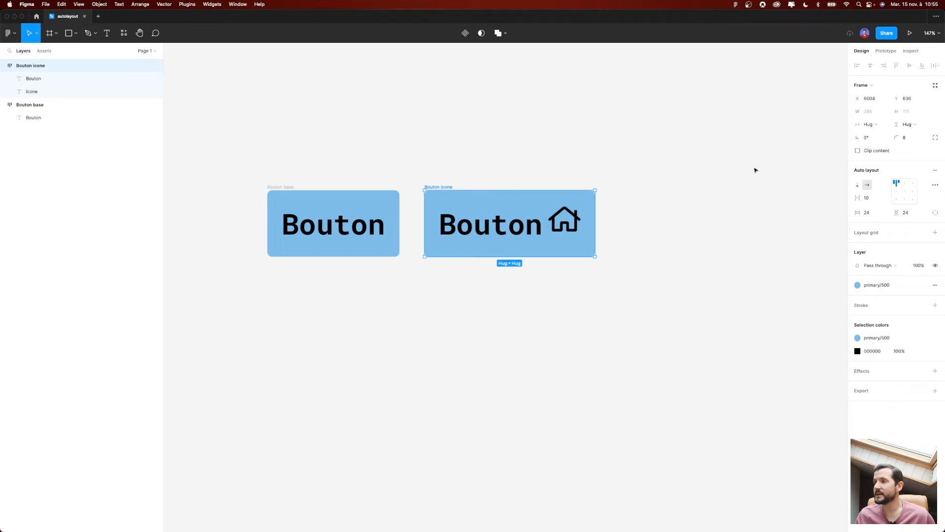
# - Set the Bouton icone frame's auto layout alignment to centre both horizontally and vertically
pyautogui.click(905, 193)
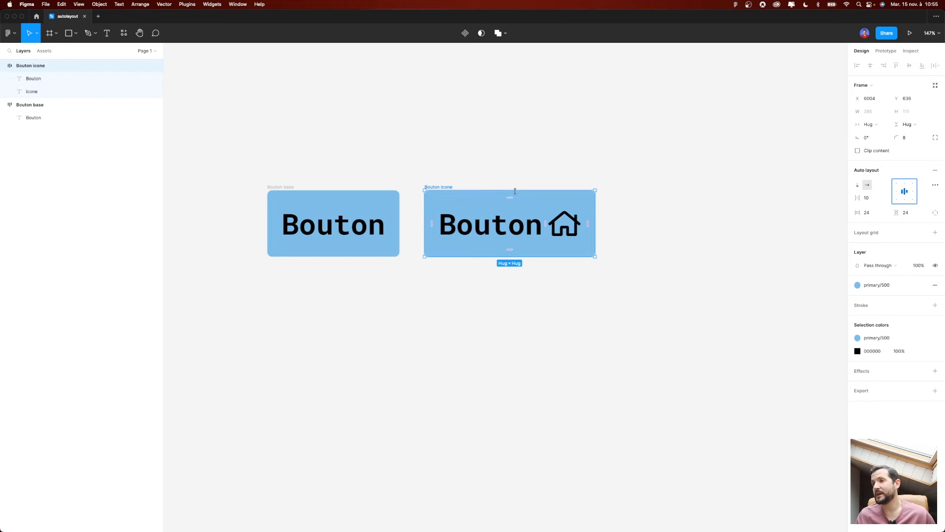
# - Try a top padding of 44 on the Bouton icone frame and undo it
pyautogui.moveTo(515, 192); pyautogui.dragTo(519, 210)
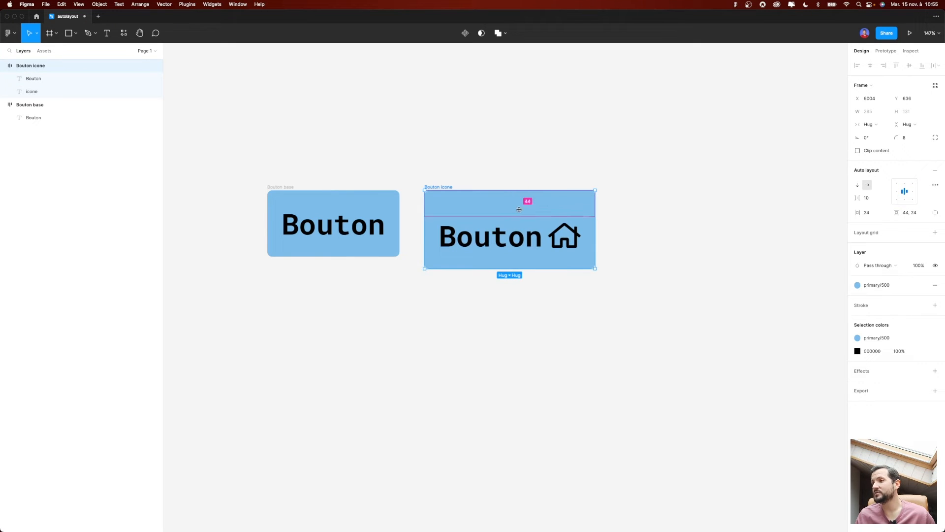
pyautogui.press('super+z')
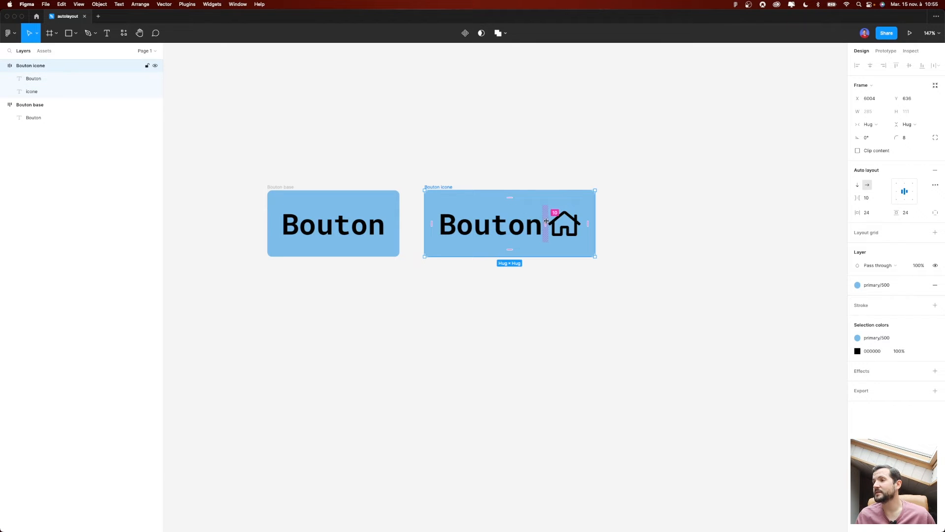
# - Set the auto layout spacing between the text and the icon in the Bouton icone frame to 24
pyautogui.moveTo(546, 222); pyautogui.dragTo(564, 231)
pyautogui.click(868, 198)
pyautogui.write('24')
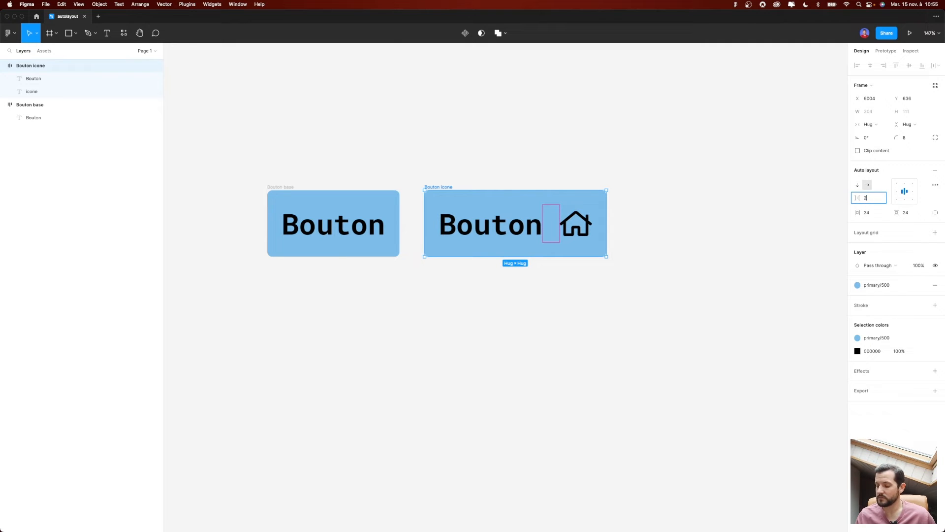
pyautogui.press('Return')
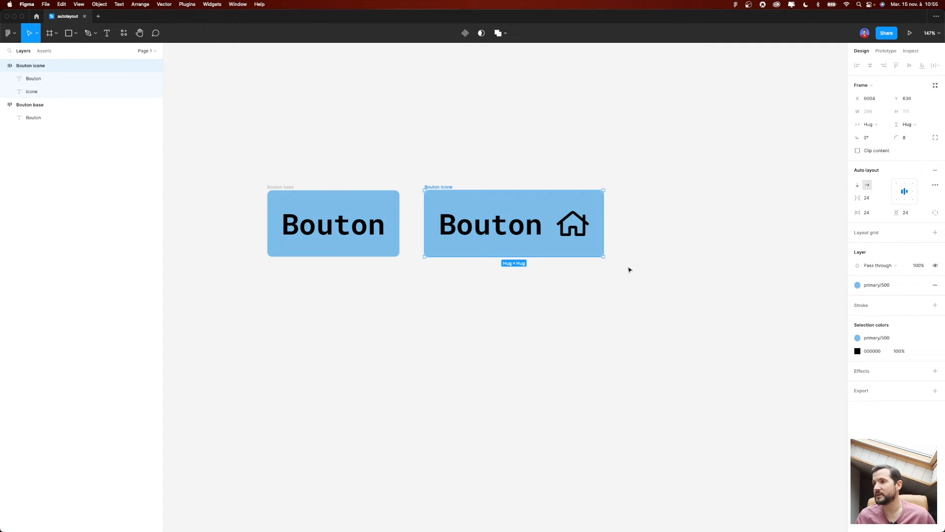
pyautogui.click(566, 302)
pyautogui.scroll(-1, 559, 305)
pyautogui.scroll(-3, 559, 306)
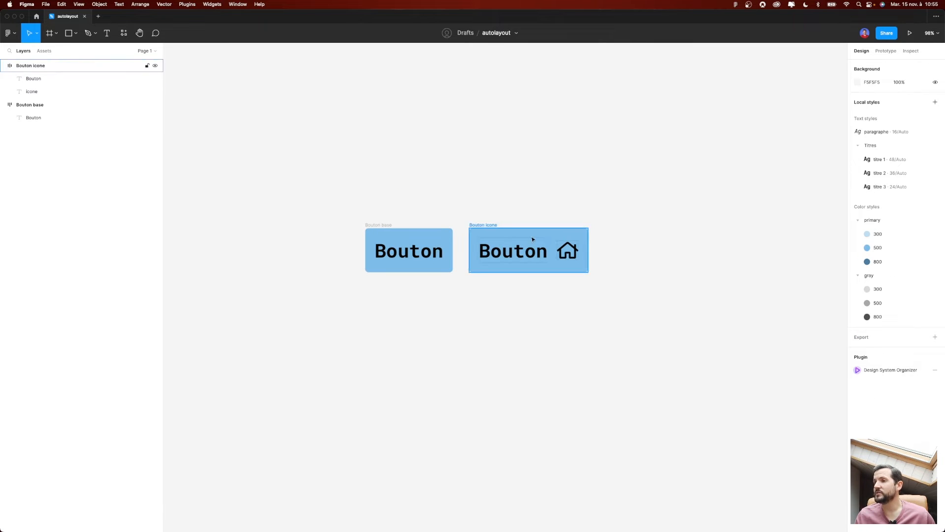
# - Move the Bouton icone frame slightly farther from Bouton base and switch its auto layout to vertical direction
pyautogui.moveTo(486, 231); pyautogui.dragTo(504, 231)
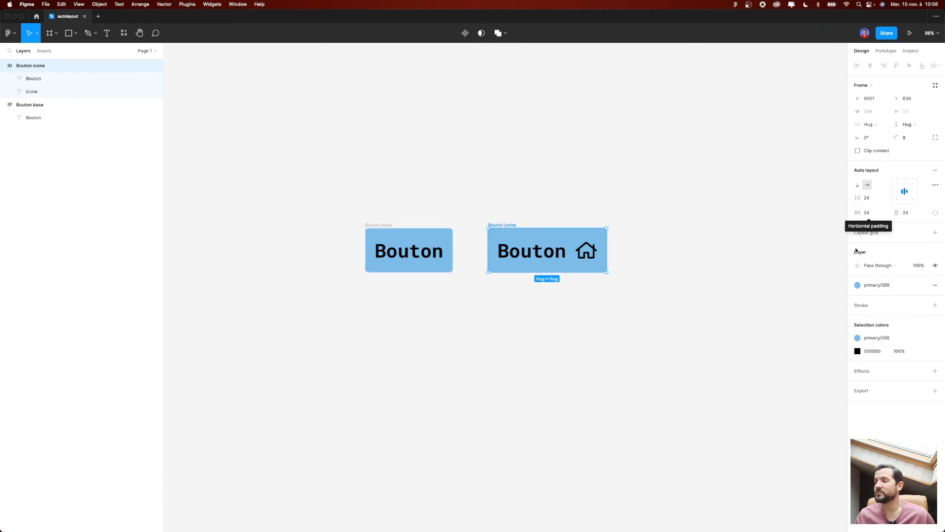
pyautogui.scroll(3, 581, 249)
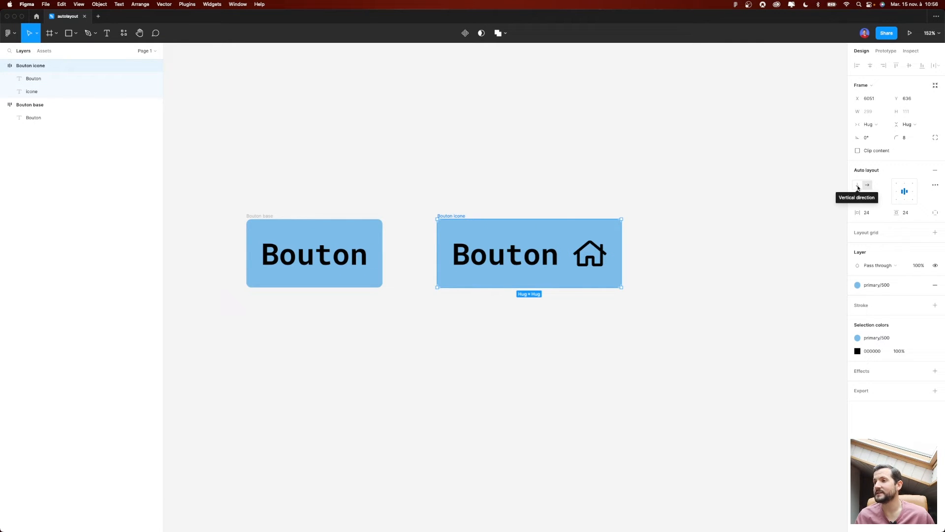
pyautogui.click(857, 186)
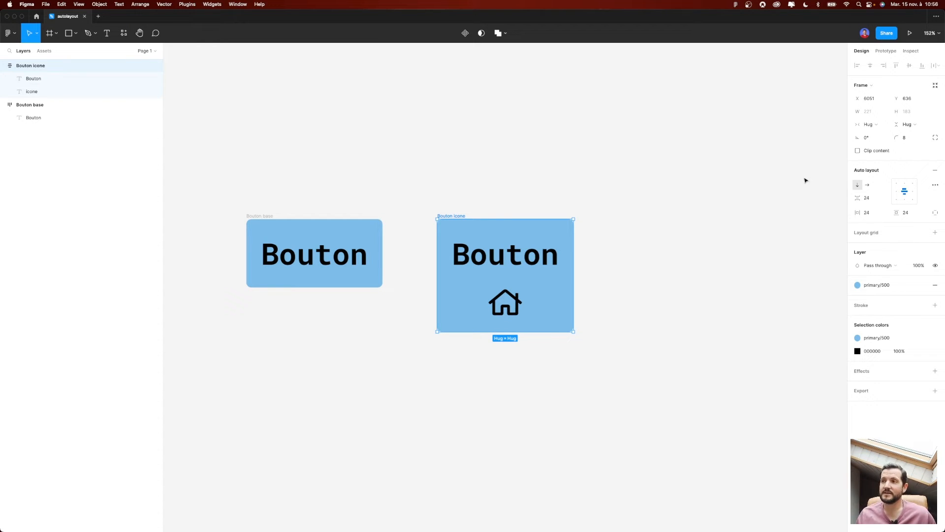
# - Duplicate the home icon inside the Bouton icone frame and switch the frame's auto layout back to horizontal direction
pyautogui.click(497, 301)
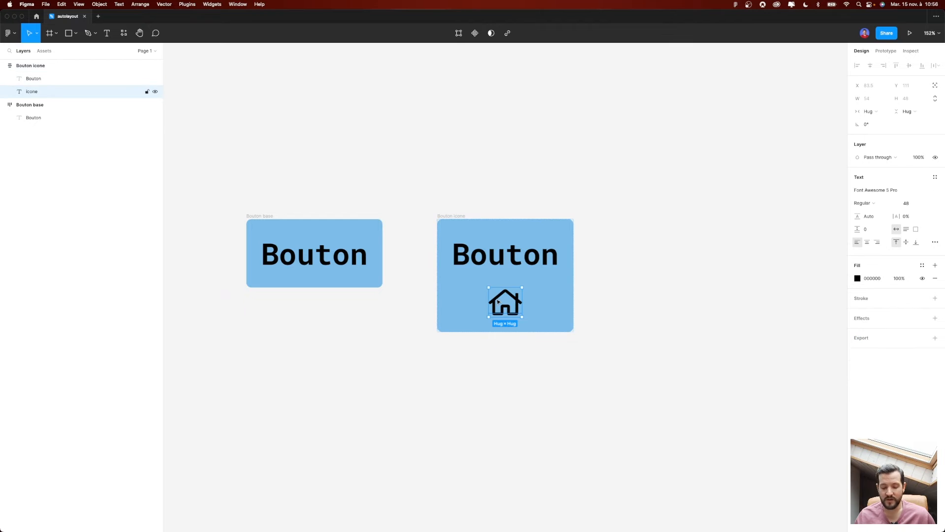
pyautogui.press('super+d')
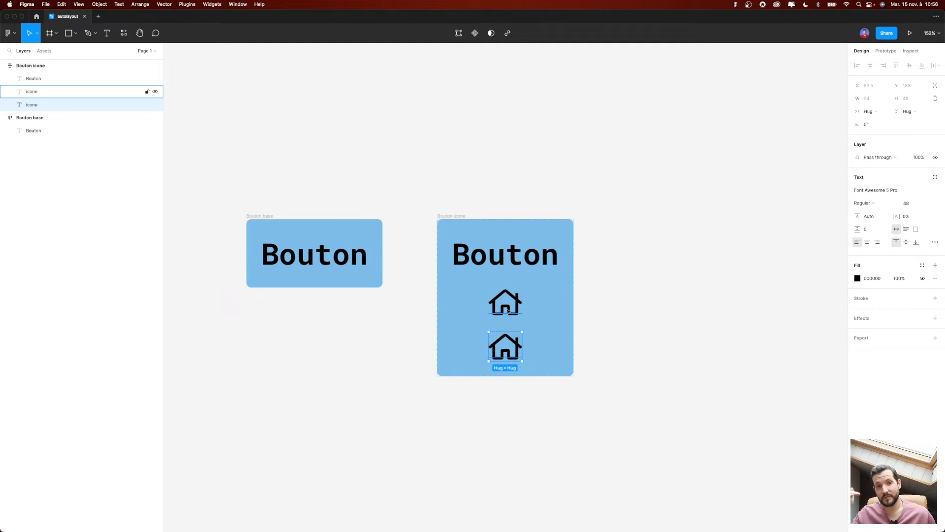
pyautogui.click(448, 215)
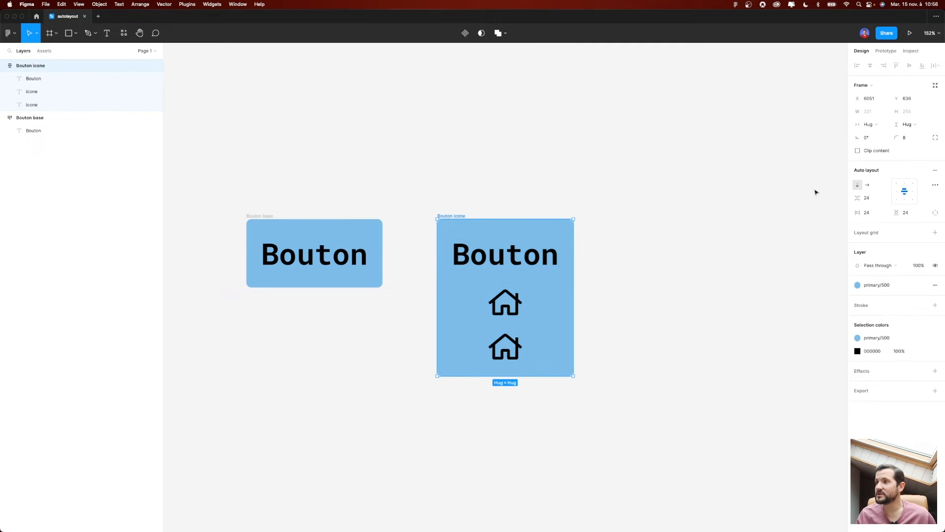
pyautogui.click(868, 187)
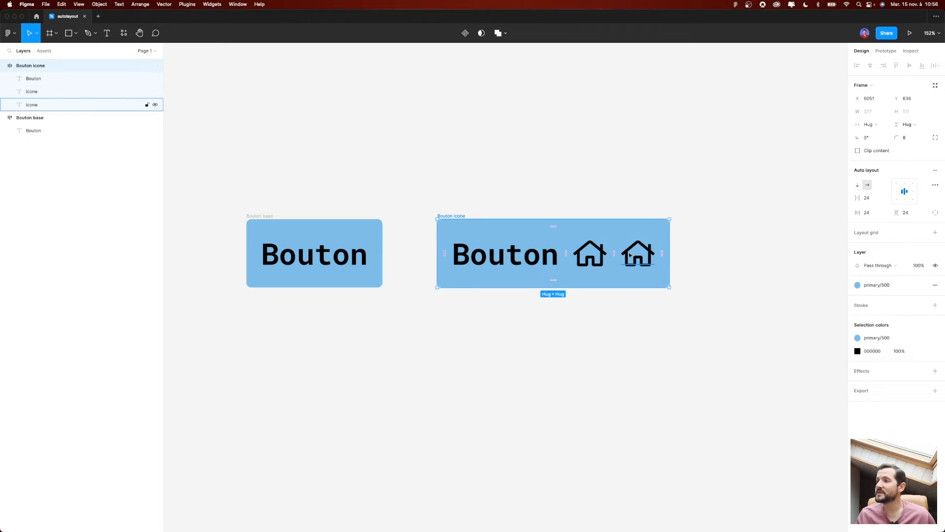
# - Duplicate the Bouton text in the icon button and, with the frame moved above Bouton base, set the item spacing to 37
pyautogui.click(519, 259)
pyautogui.press('super+d')
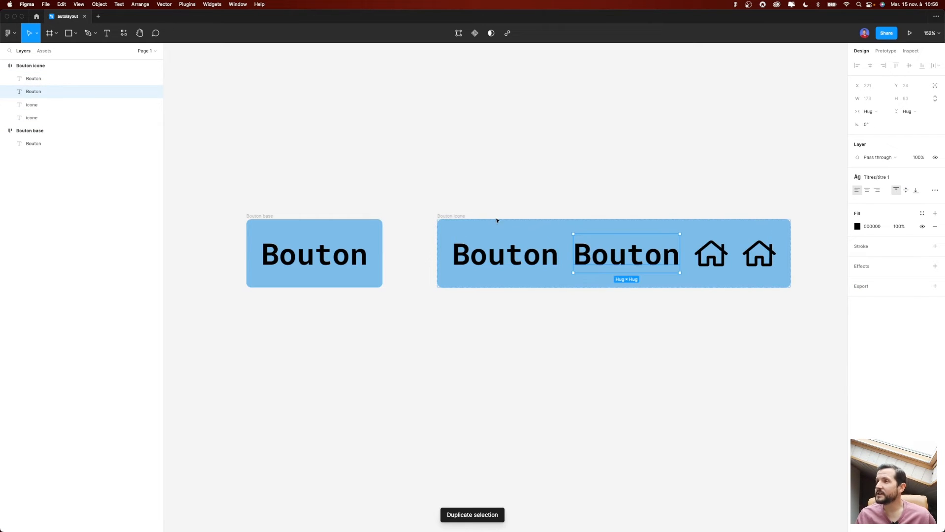
pyautogui.moveTo(467, 215); pyautogui.dragTo(398, 121)
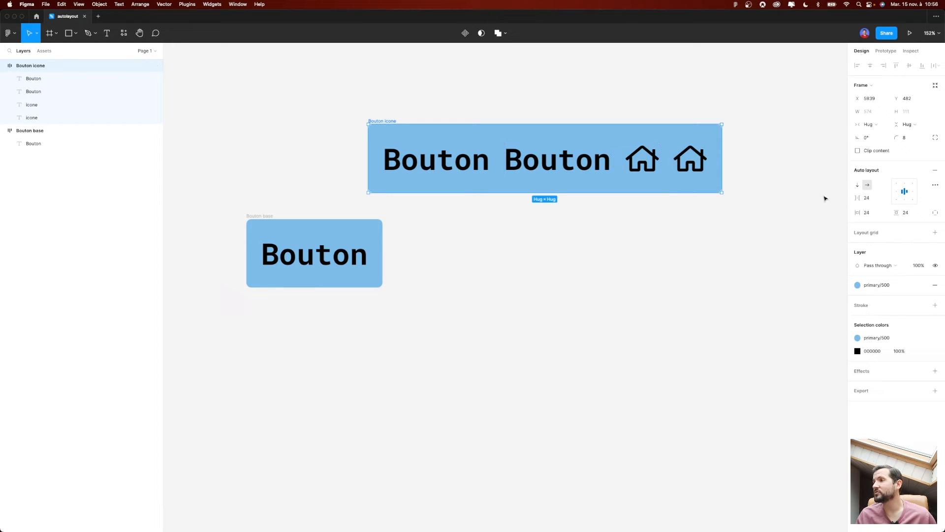
pyautogui.moveTo(852, 197)
pyautogui.mouseDown()
pyautogui.moveTo(872, 197)
pyautogui.moveTo(847, 199)
pyautogui.moveTo(867, 198)
pyautogui.moveTo(855, 199)
pyautogui.mouseUp()
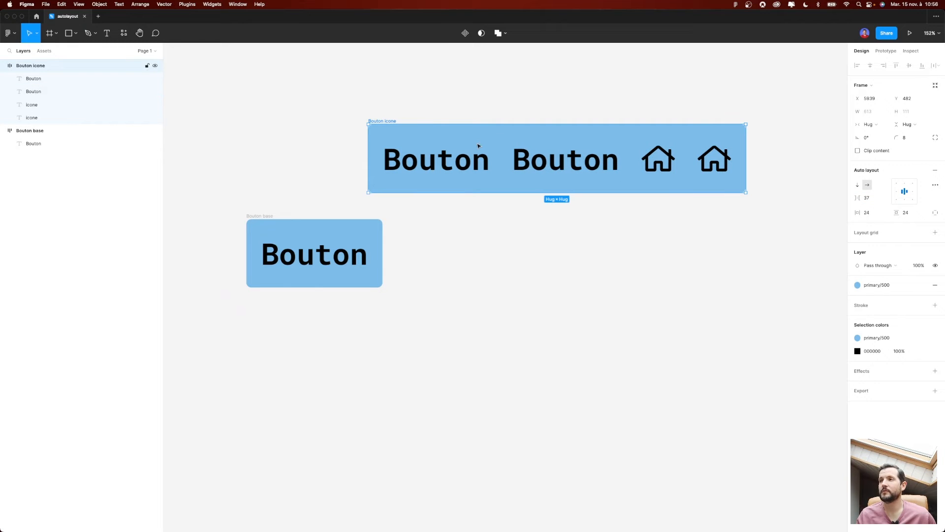
# - Delete the duplicate Bouton text and home icon, and move the Bouton icone frame back beside Bouton base
pyautogui.click(565, 160)
pyautogui.press('BackSpace')
pyautogui.click(581, 167)
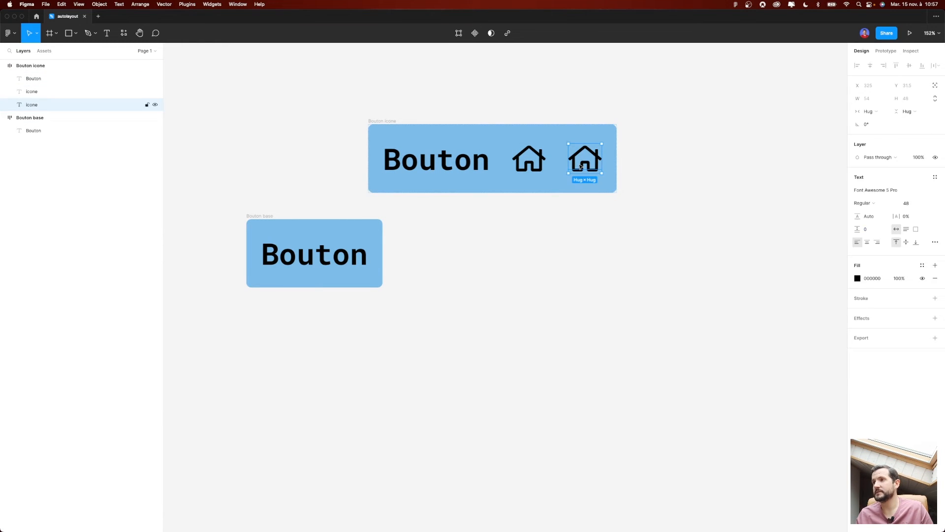
pyautogui.press('BackSpace')
pyautogui.moveTo(380, 124); pyautogui.dragTo(452, 216)
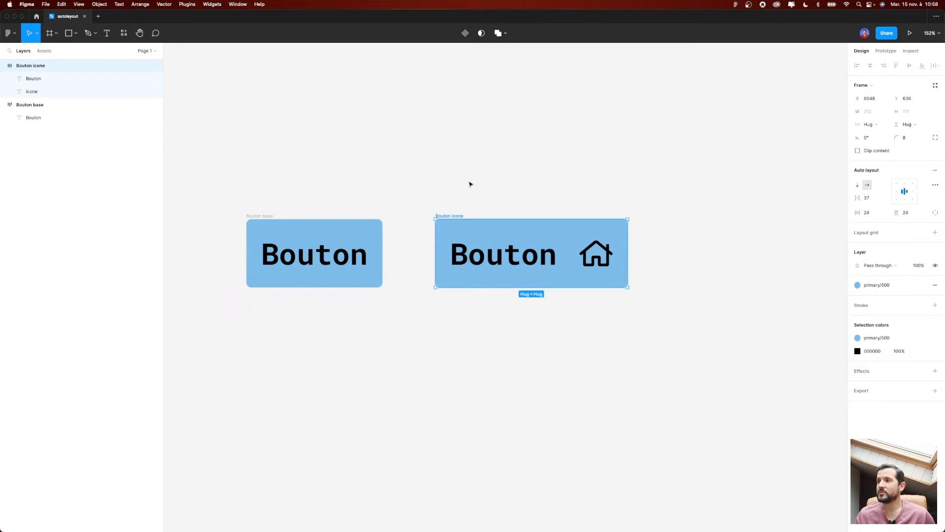
# - Rearrange the canvas with the Bouton base frame higher up and the Bouton icone frame below it
pyautogui.scroll(-5, 471, 184)
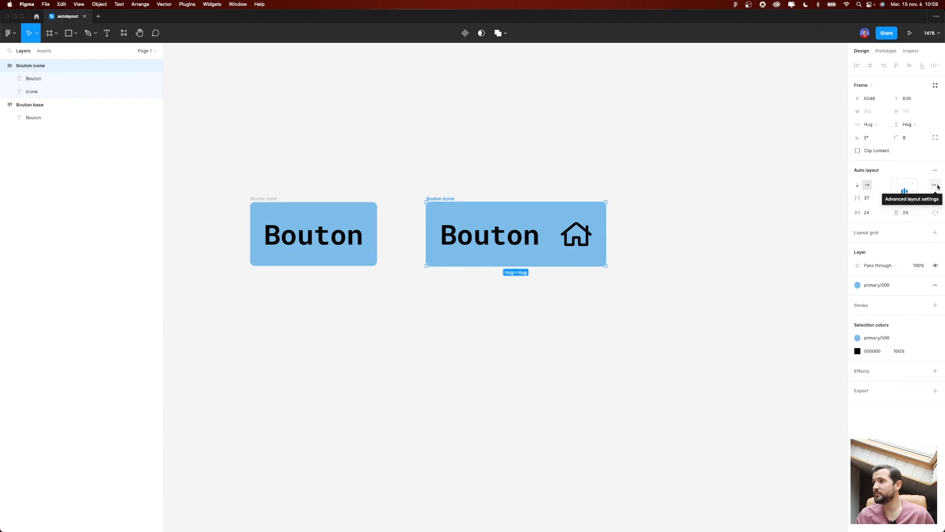
pyautogui.click(936, 185)
pyautogui.moveTo(810, 193); pyautogui.dragTo(690, 183)
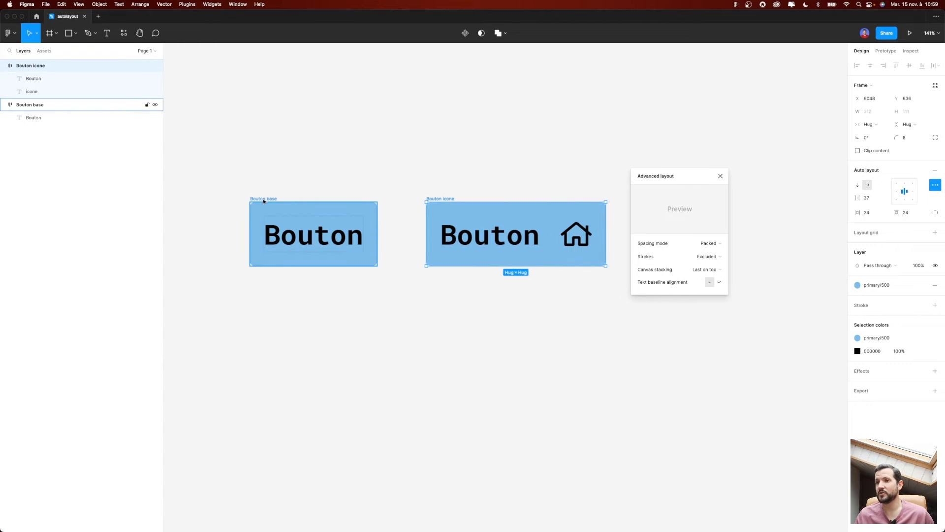
pyautogui.moveTo(263, 199); pyautogui.dragTo(270, 107)
pyautogui.moveTo(438, 199); pyautogui.dragTo(287, 234)
# - Open the advanced auto layout settings of the Bouton icone frame and view the spacing mode choices
pyautogui.click(936, 184)
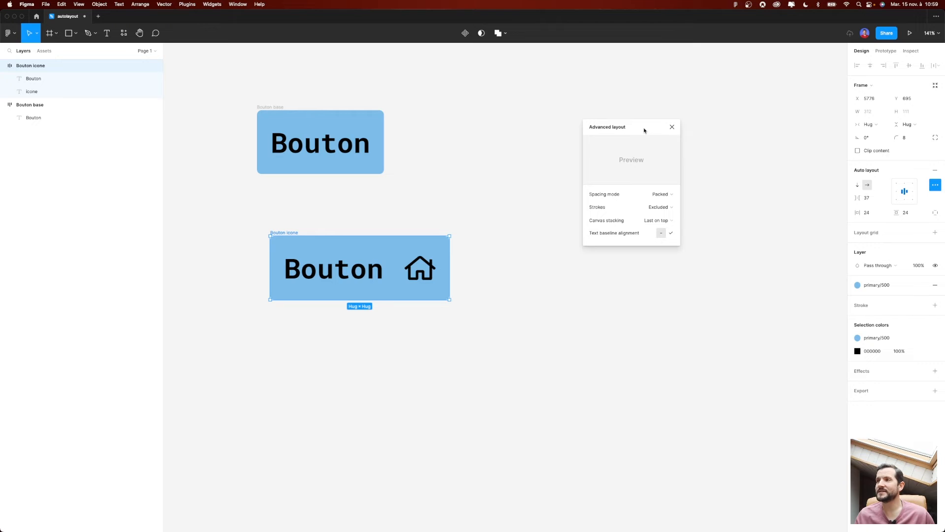
pyautogui.moveTo(644, 130); pyautogui.dragTo(614, 161)
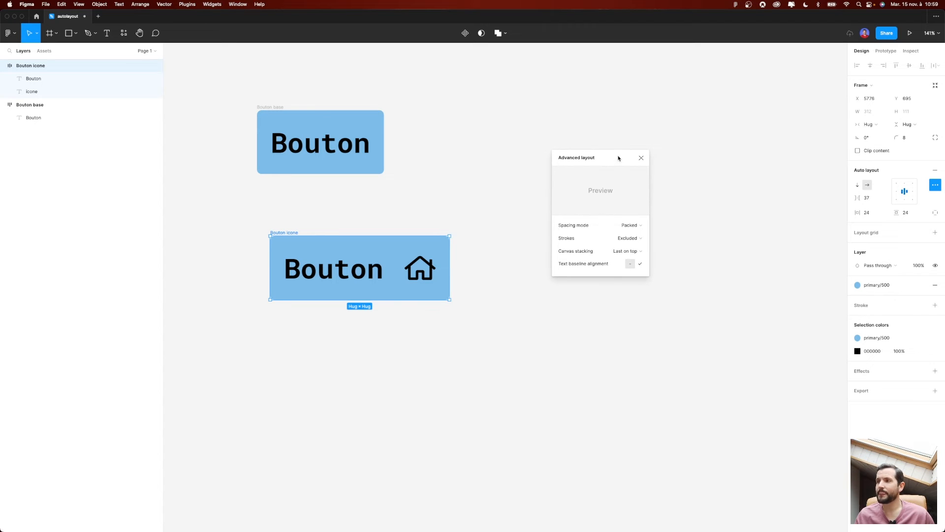
pyautogui.click(641, 225)
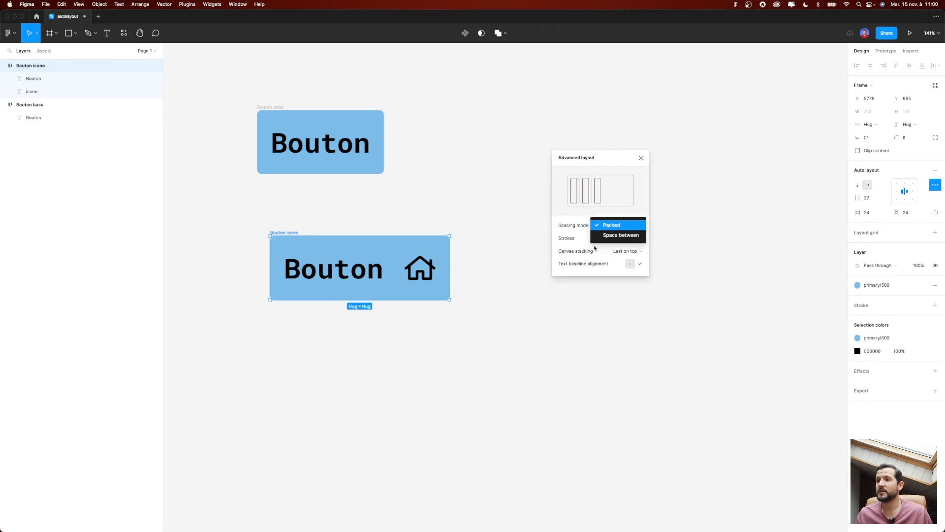
pyautogui.click(327, 267)
# - Reset the Bouton icone frame's spacing between items to 24
pyautogui.click(875, 197)
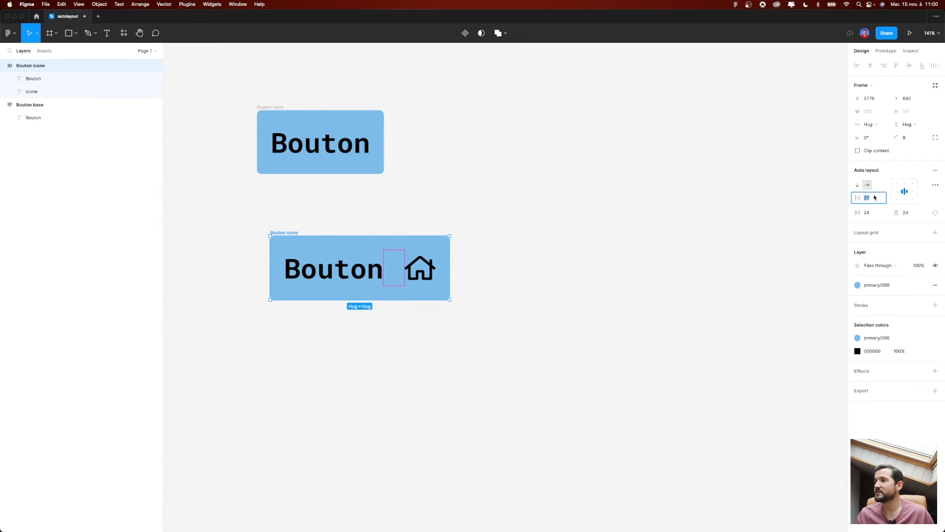
pyautogui.write('24')
pyautogui.press('Return')
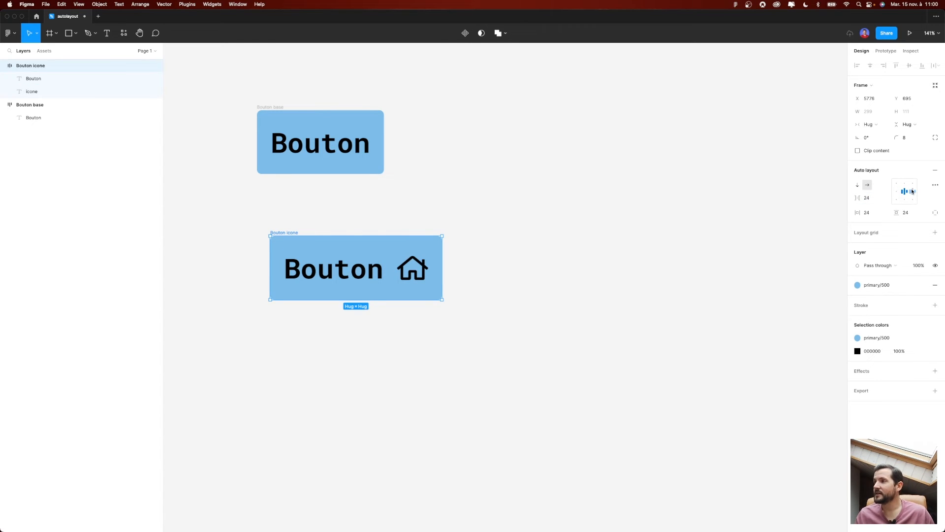
# - Examine the previews of the Packed and Space between spacing modes in the advanced auto layout settings
pyautogui.click(936, 185)
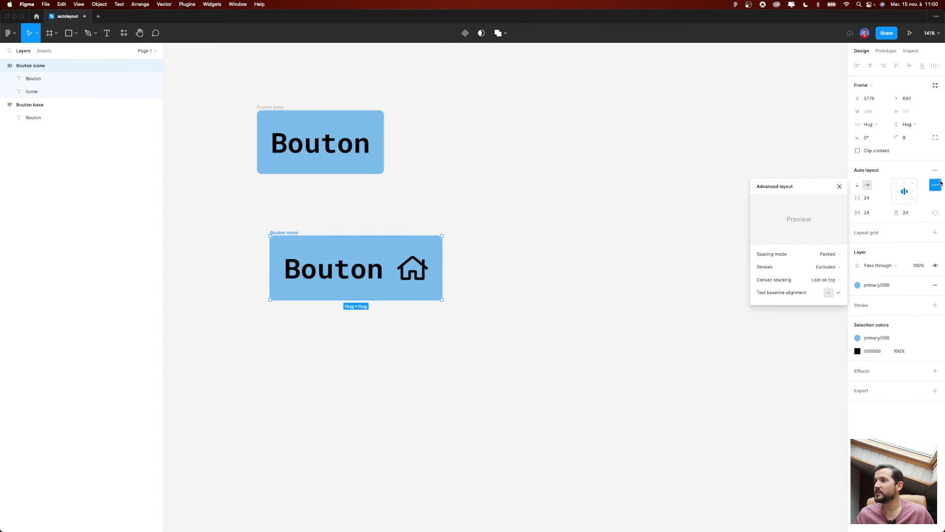
pyautogui.click(829, 255)
pyautogui.click(802, 197)
pyautogui.moveTo(815, 186); pyautogui.dragTo(539, 191)
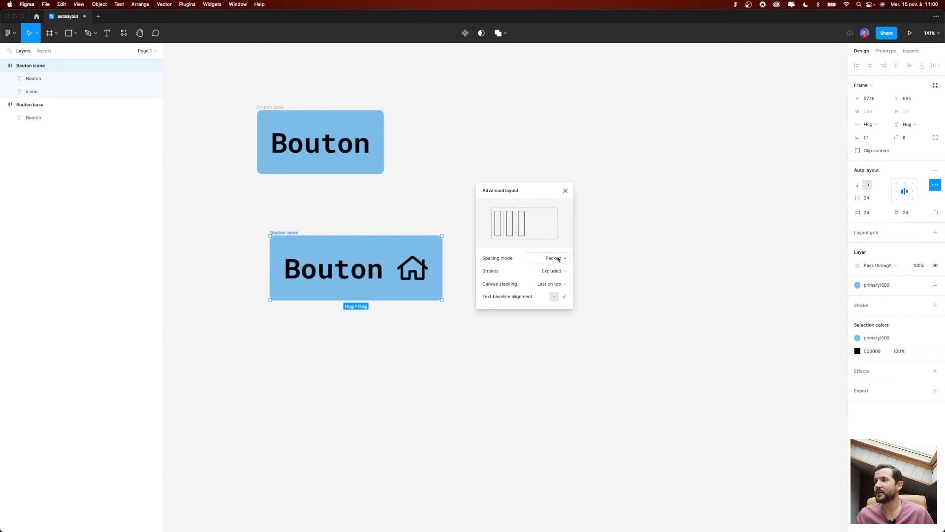
pyautogui.click(564, 259)
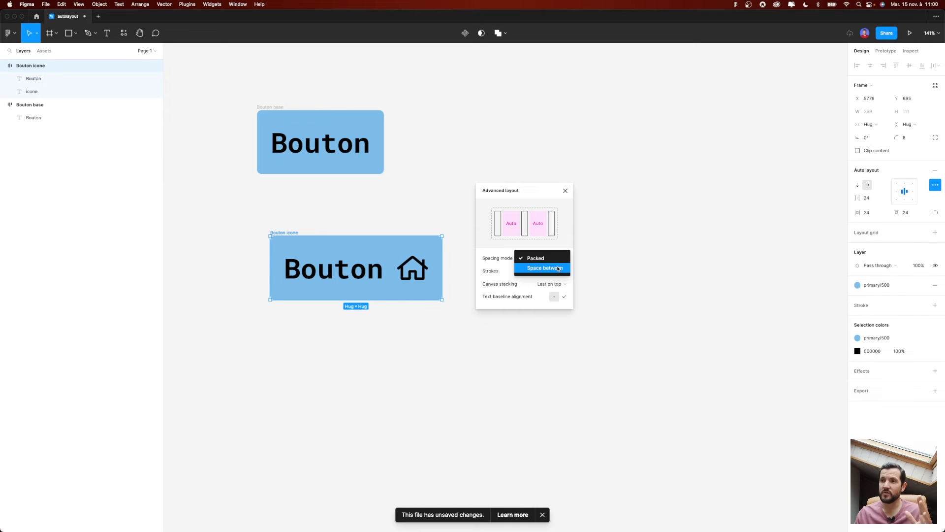
pyautogui.click(534, 191)
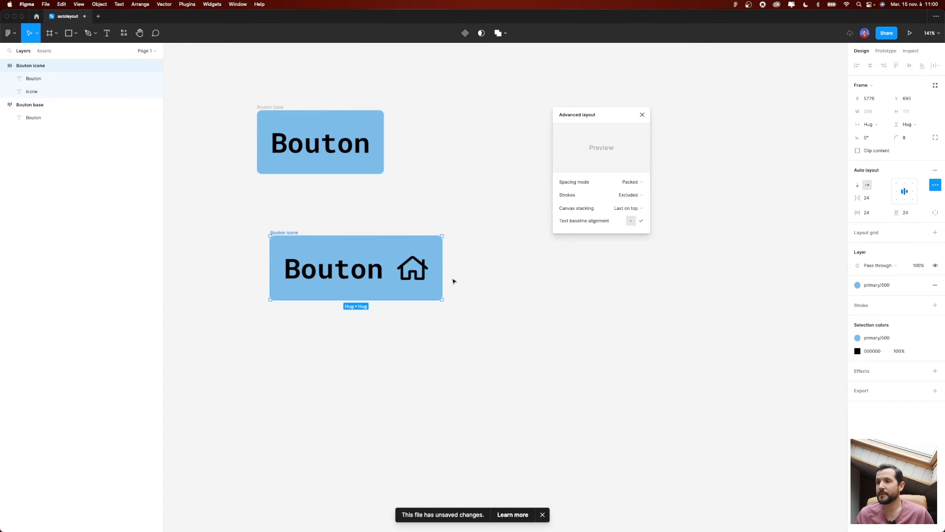
# - Widen the Bouton icone frame to about 653, shift it slightly, and set its spacing mode to Space between
pyautogui.moveTo(442, 280); pyautogui.dragTo(645, 278)
pyautogui.moveTo(289, 232); pyautogui.dragTo(269, 255)
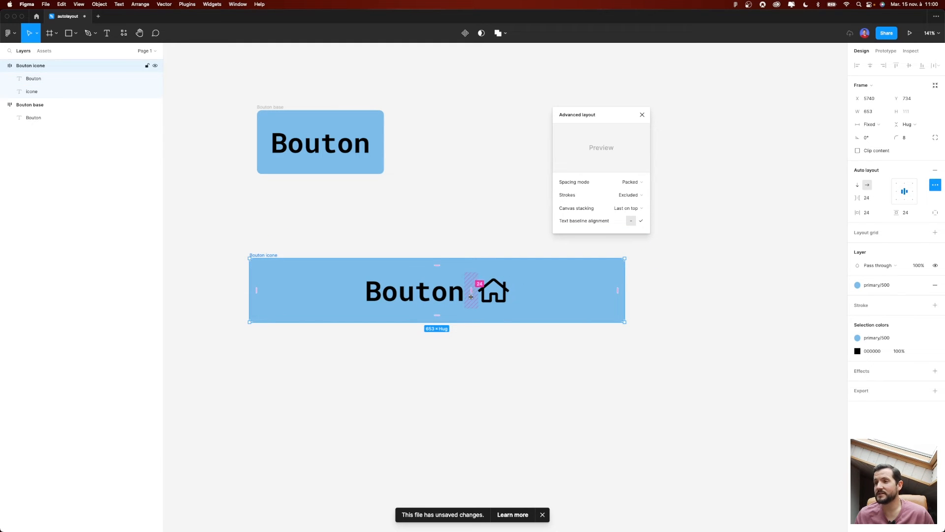
pyautogui.click(630, 182)
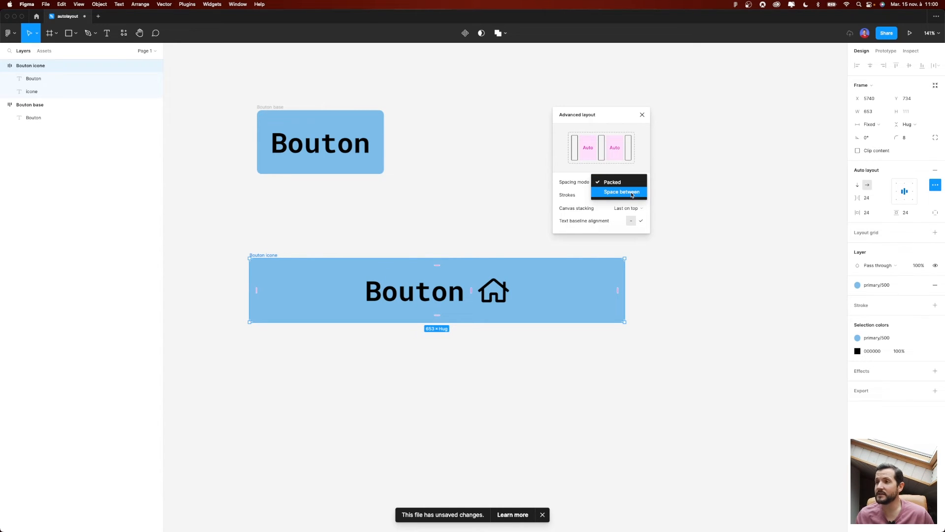
pyautogui.click(632, 192)
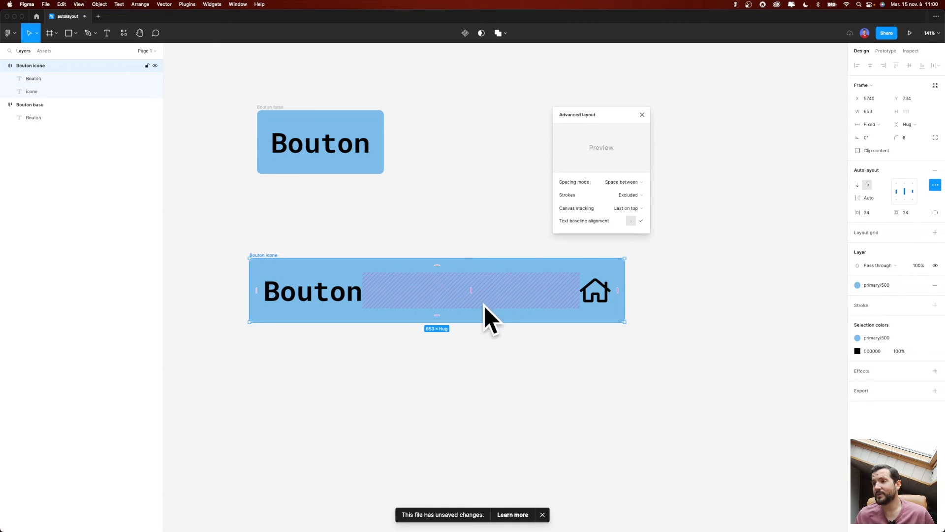
# - Widen the Bouton icone frame to about 761, shift it left, and duplicate the home icon inside it
pyautogui.moveTo(626, 291); pyautogui.dragTo(701, 295)
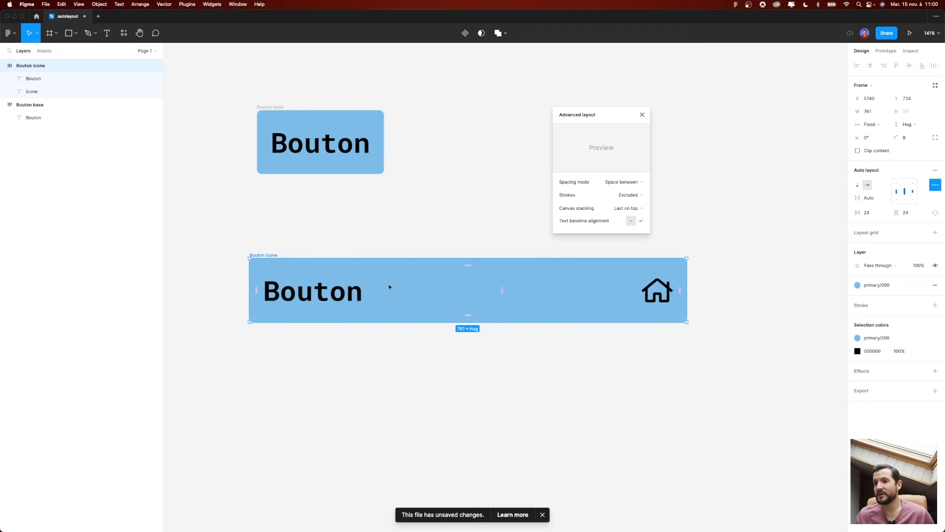
pyautogui.moveTo(256, 256); pyautogui.dragTo(225, 255)
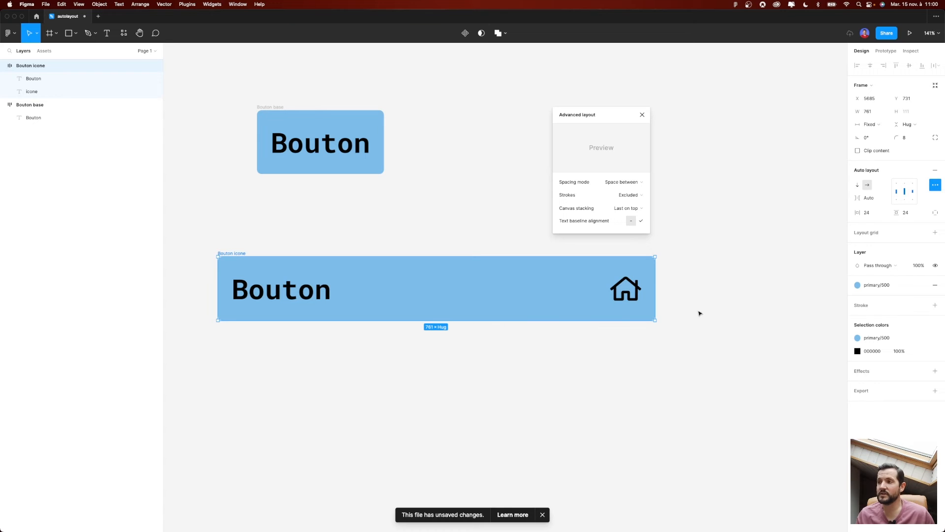
pyautogui.click(632, 293)
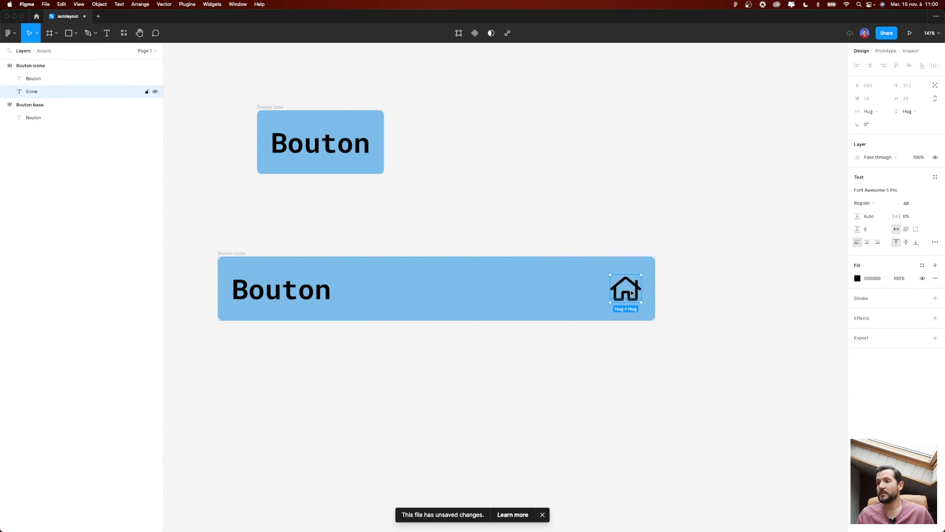
pyautogui.hotkey('ctrl', 'd')
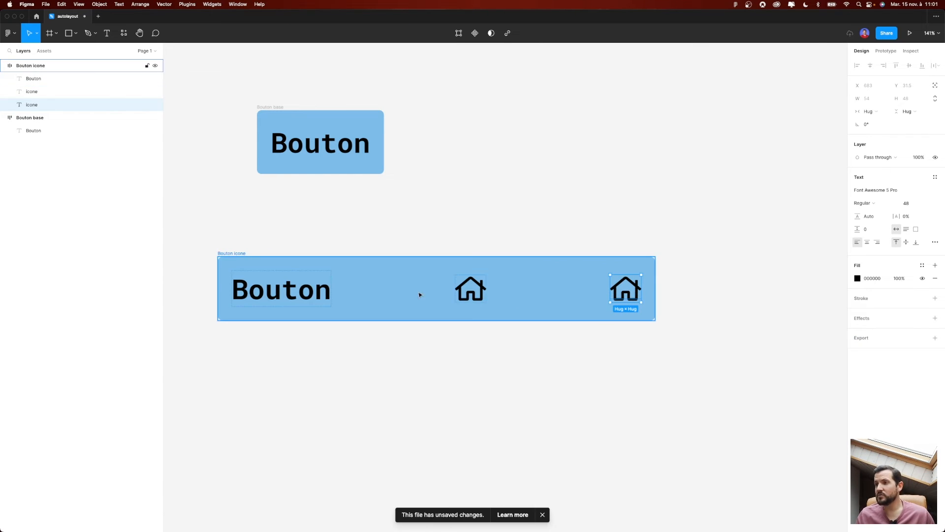
# - Delete the Bouton text from the Bouton icone frame and duplicate the home icon four times so the row holds six icons
pyautogui.click(314, 297)
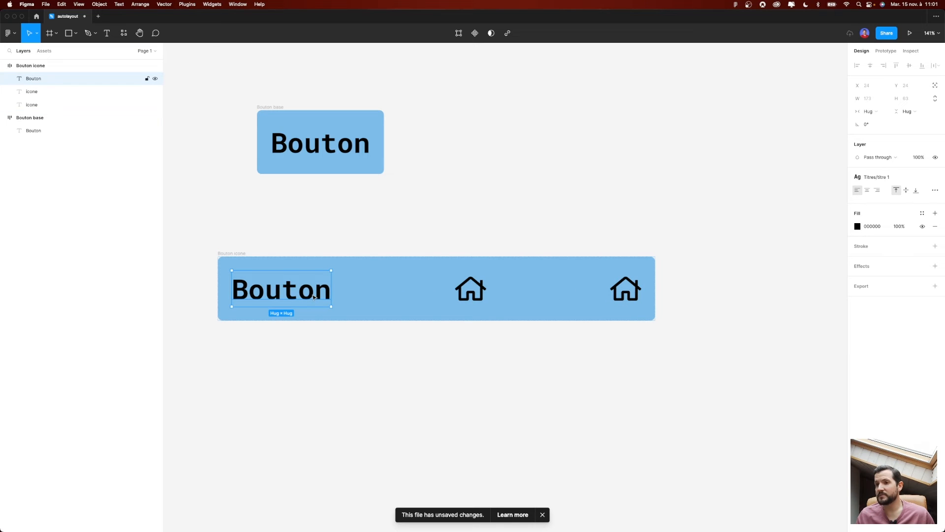
pyautogui.press('Delete')
pyautogui.click(253, 287)
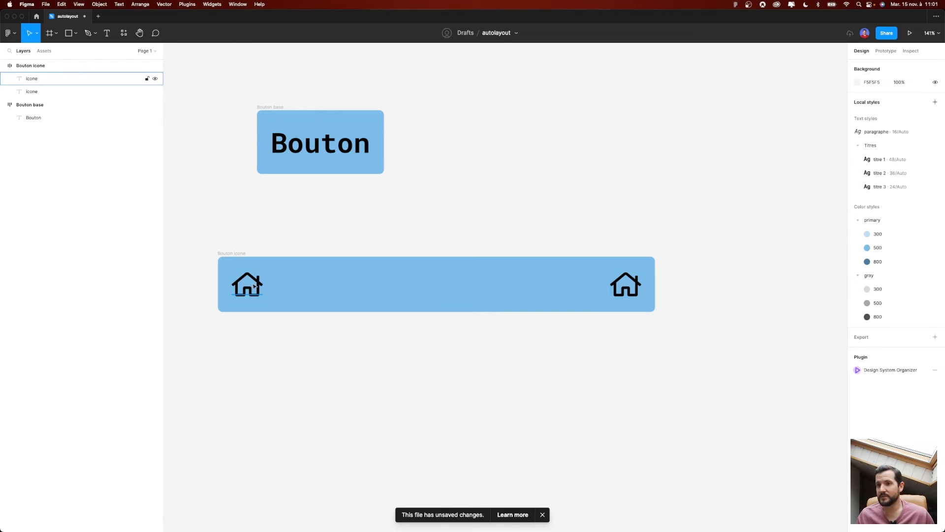
pyautogui.press('super+d')
pyautogui.press('super+d')
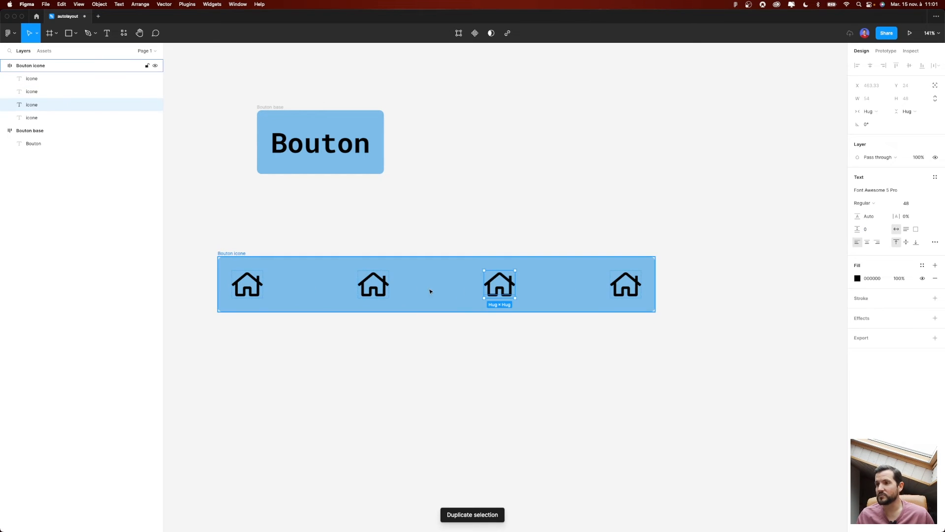
pyautogui.press('super+d')
pyautogui.press('super+d')
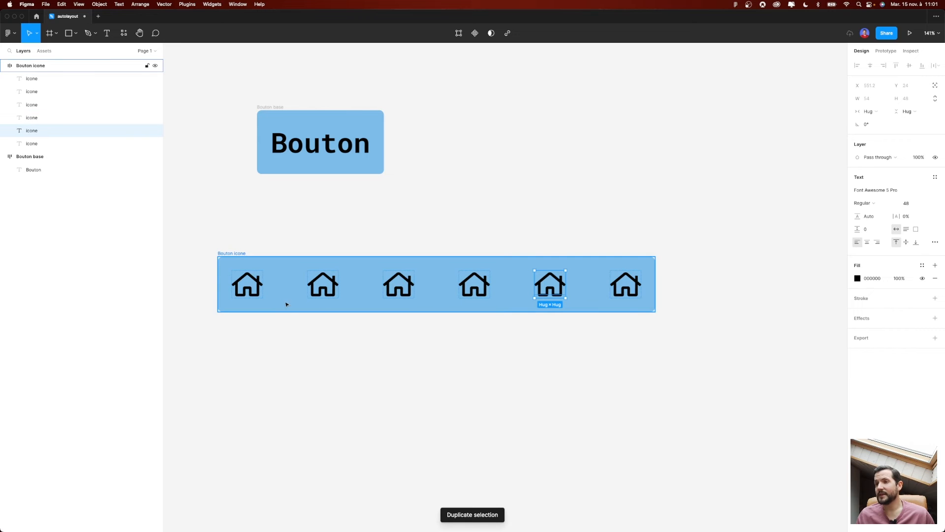
# - Widen the Bouton icone frame to about 843
pyautogui.click(242, 254)
pyautogui.moveTo(657, 292); pyautogui.dragTo(703, 305)
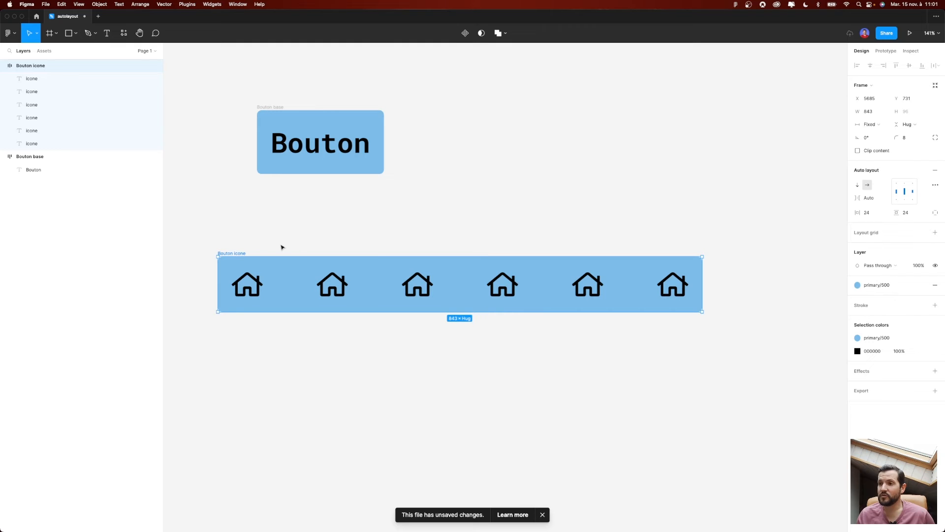
pyautogui.click(287, 194)
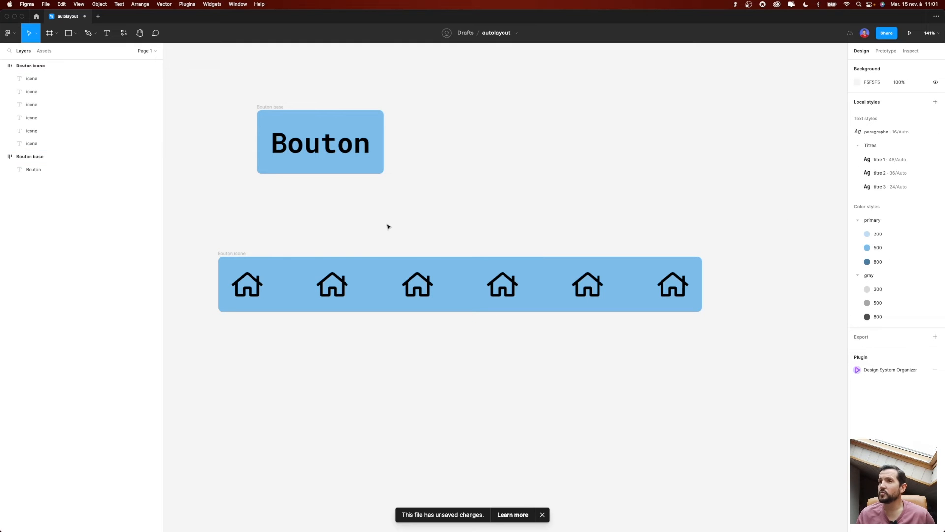
# - Examine the strokes option in the Bouton base frame's advanced auto layout settings
pyautogui.click(283, 107)
pyautogui.click(935, 185)
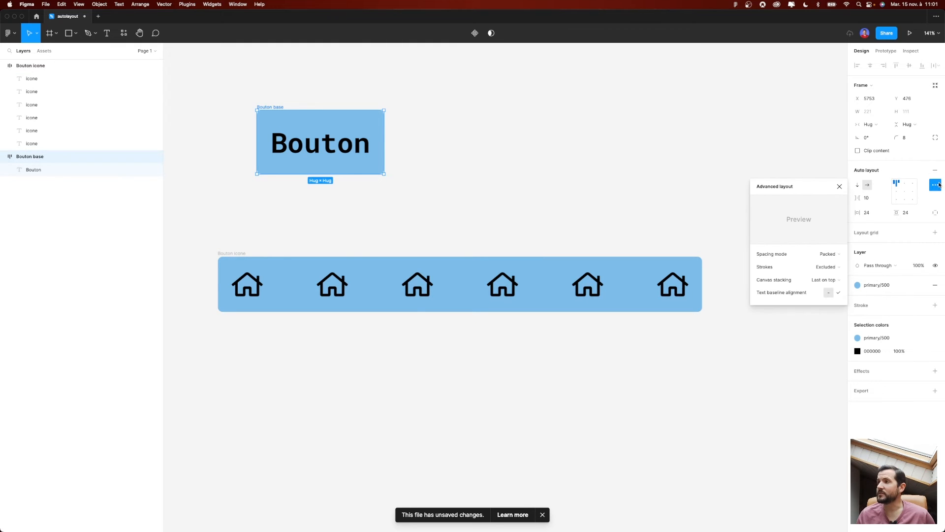
pyautogui.click(829, 267)
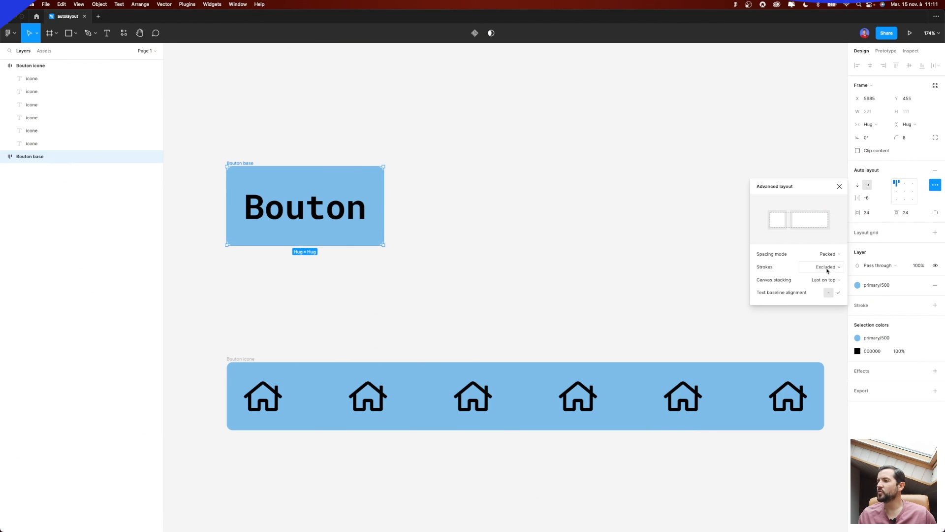
pyautogui.click(517, 253)
# - Add an outside stroke of thickness 10 to the Bouton base frame using the primary/800 color style
pyautogui.click(354, 245)
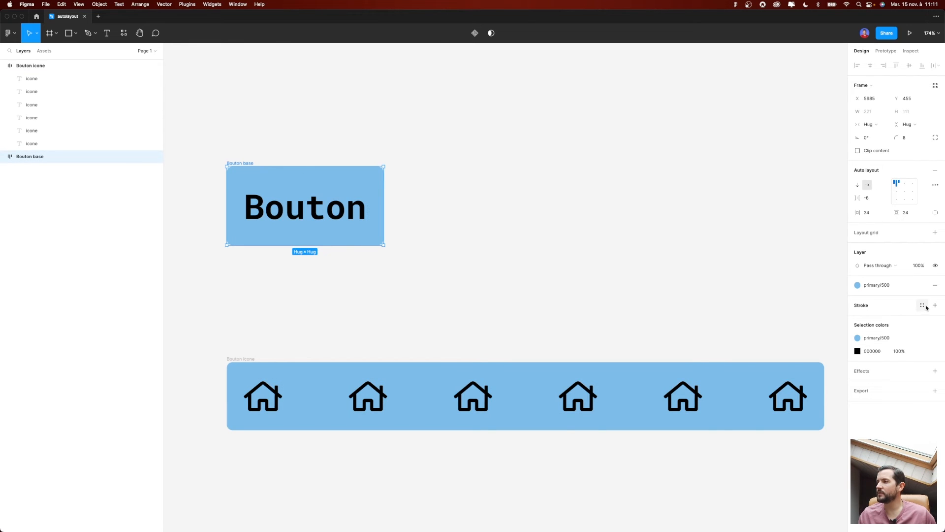
pyautogui.click(923, 305)
pyautogui.click(891, 397)
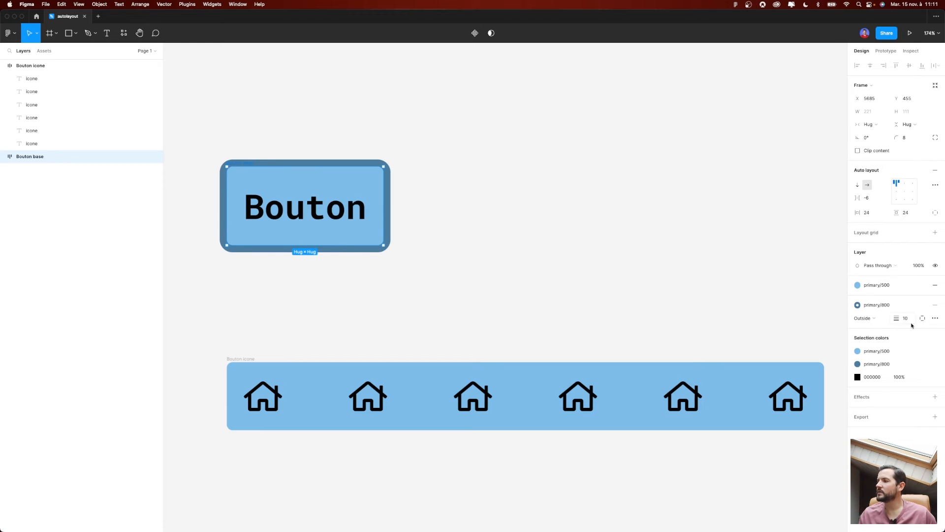
pyautogui.click(462, 295)
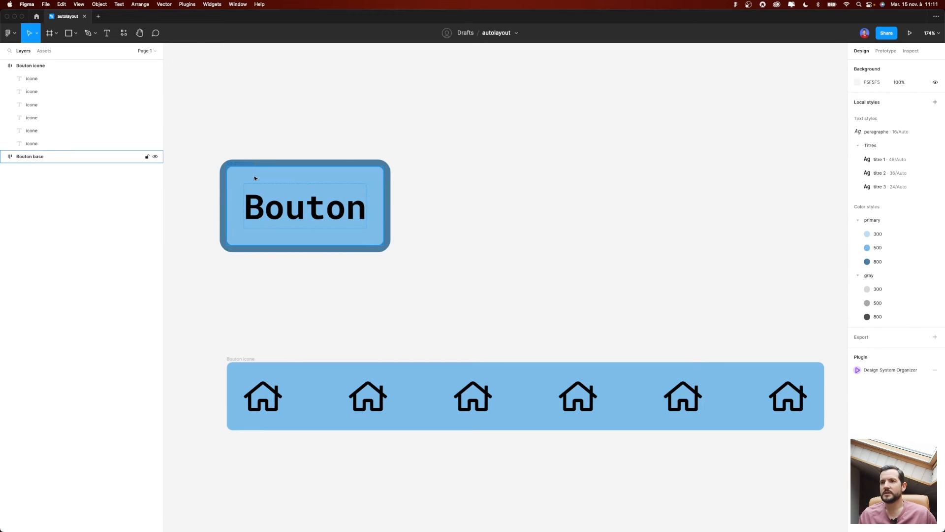
# - Duplicate the Bouton base frame beside the original with a gap of about 93, and remove the copy's stroke
pyautogui.moveTo(242, 166); pyautogui.dragTo(465, 168)
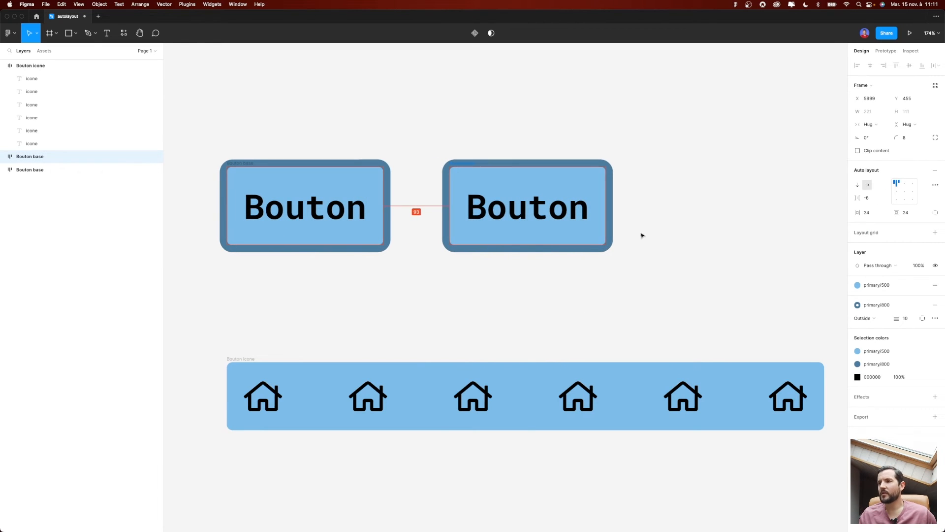
pyautogui.click(935, 305)
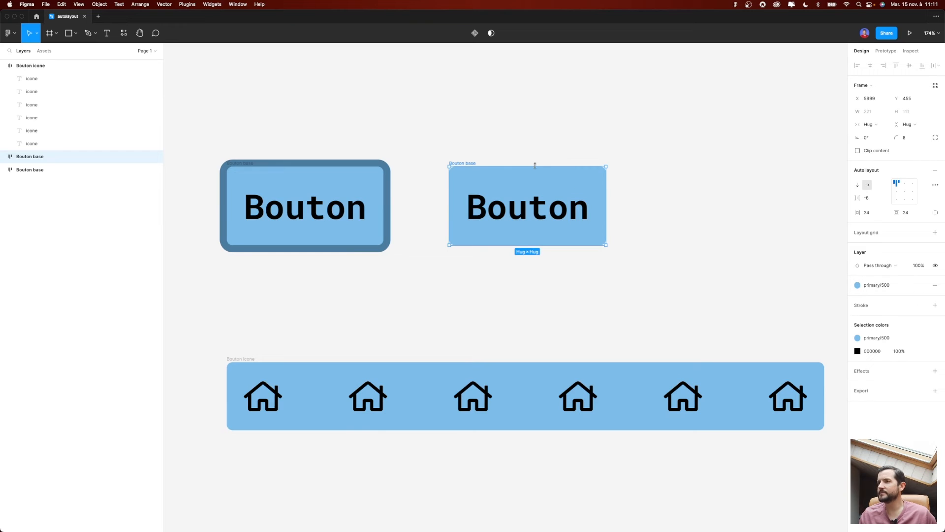
pyautogui.click(475, 148)
# - Wrap the two Bouton base frames together in a new auto layout frame
pyautogui.moveTo(198, 315); pyautogui.dragTo(663, 131)
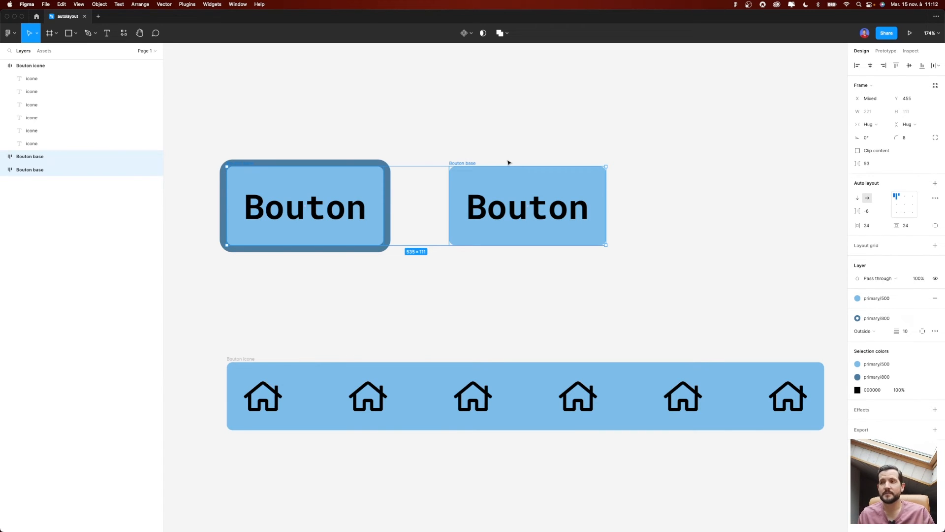
pyautogui.click(468, 288)
pyautogui.moveTo(205, 308); pyautogui.dragTo(669, 125)
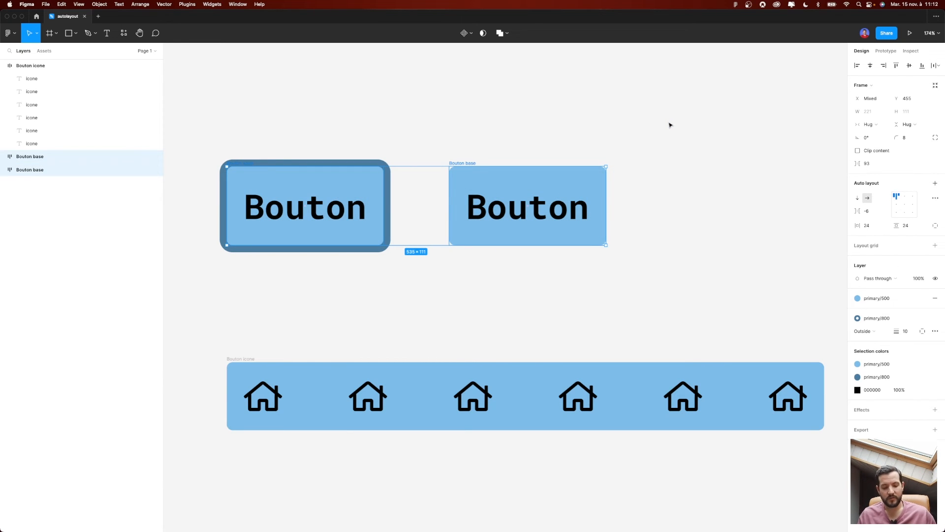
pyautogui.hotkey('shift', 'a')
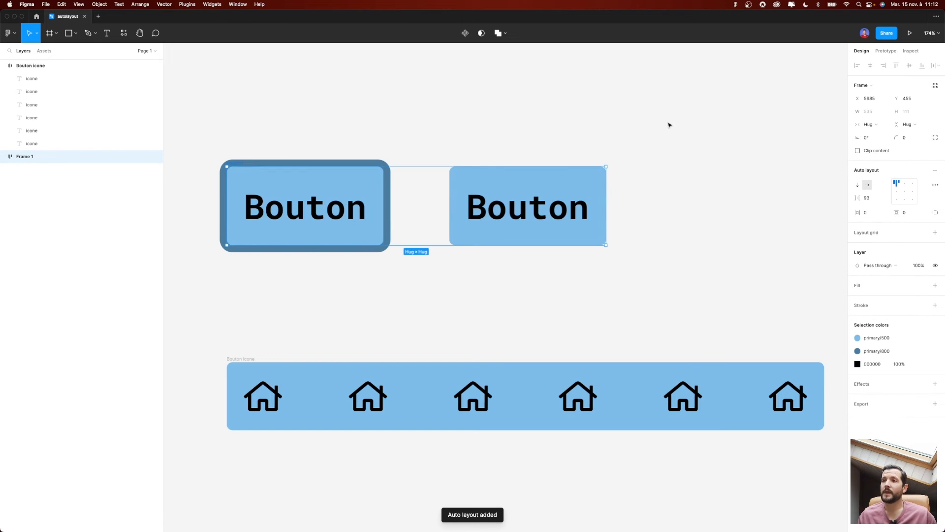
# - Rename the new auto layout frame holding both buttons as Bouton double
pyautogui.click(3, 157)
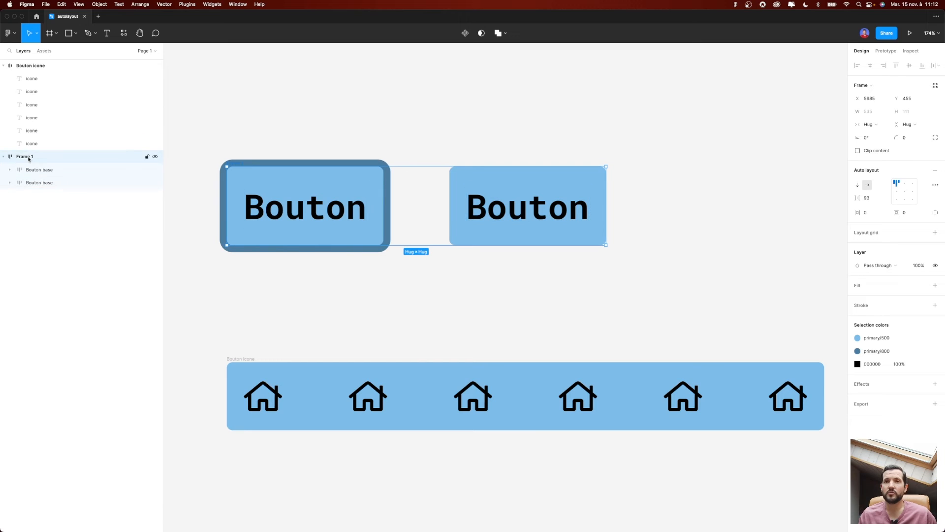
pyautogui.doubleClick(28, 157)
pyautogui.write('Bouton doubl')
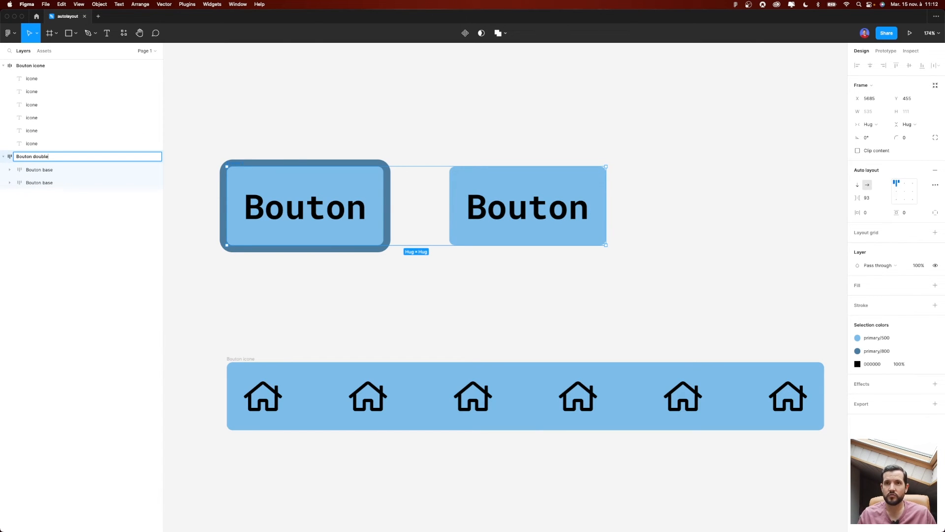
pyautogui.write('e')
pyautogui.press('Return')
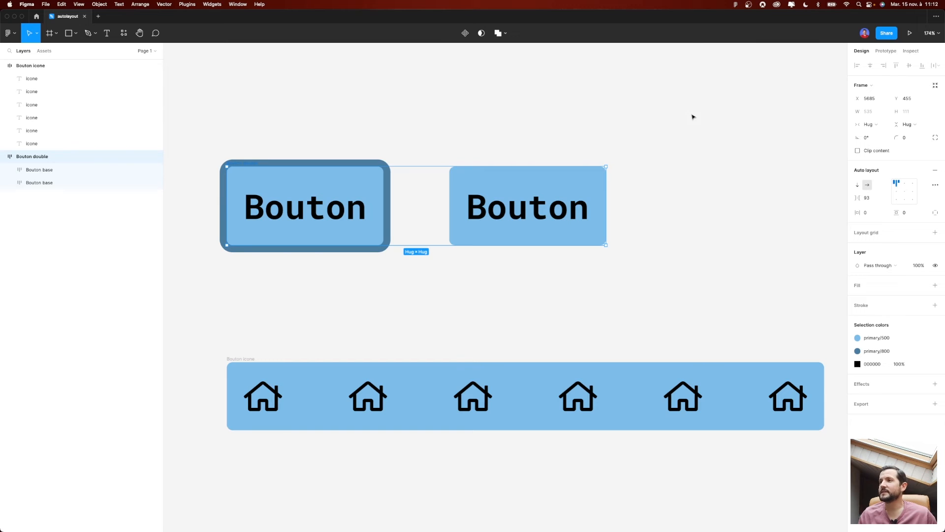
# - Try the vertical direction on the Bouton double frame and return it to horizontal
pyautogui.click(858, 185)
pyautogui.click(868, 185)
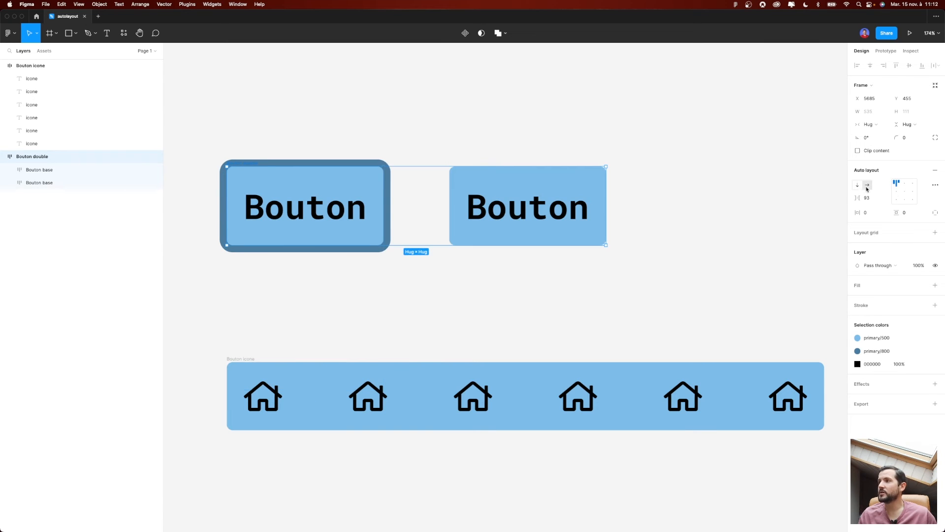
pyautogui.moveTo(236, 166); pyautogui.dragTo(258, 105)
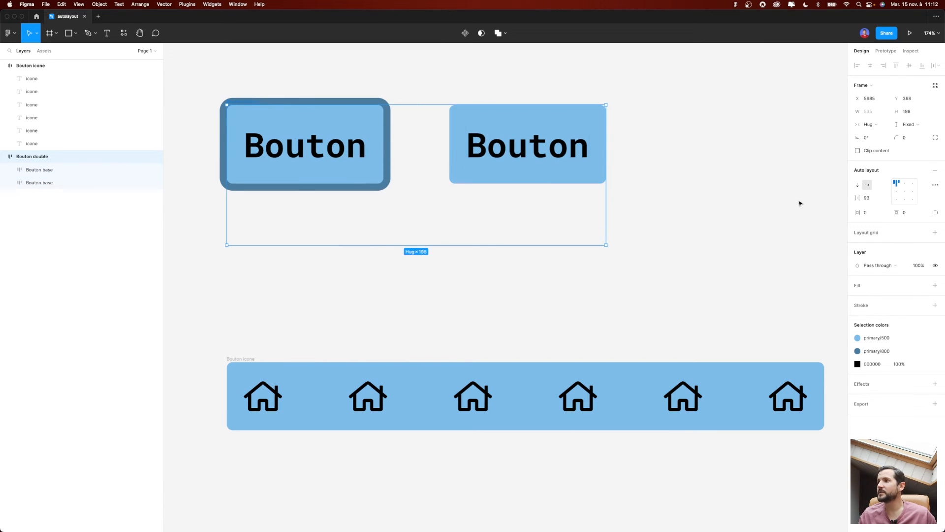
pyautogui.press('super+z')
pyautogui.click(800, 202)
pyautogui.moveTo(236, 139); pyautogui.dragTo(458, 177)
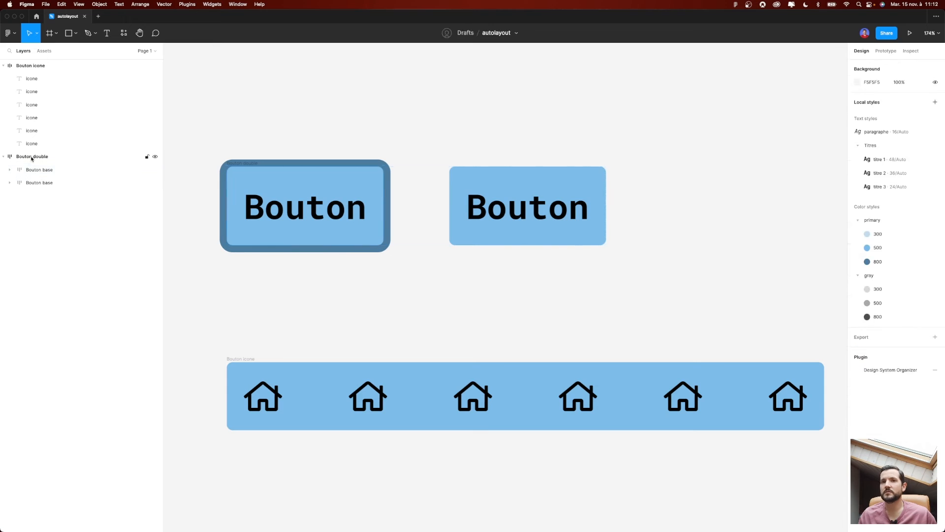
# - Move the Bouton double frame up and slightly right, to about X 5695, Y 378
pyautogui.click(32, 157)
pyautogui.moveTo(248, 164); pyautogui.dragTo(255, 110)
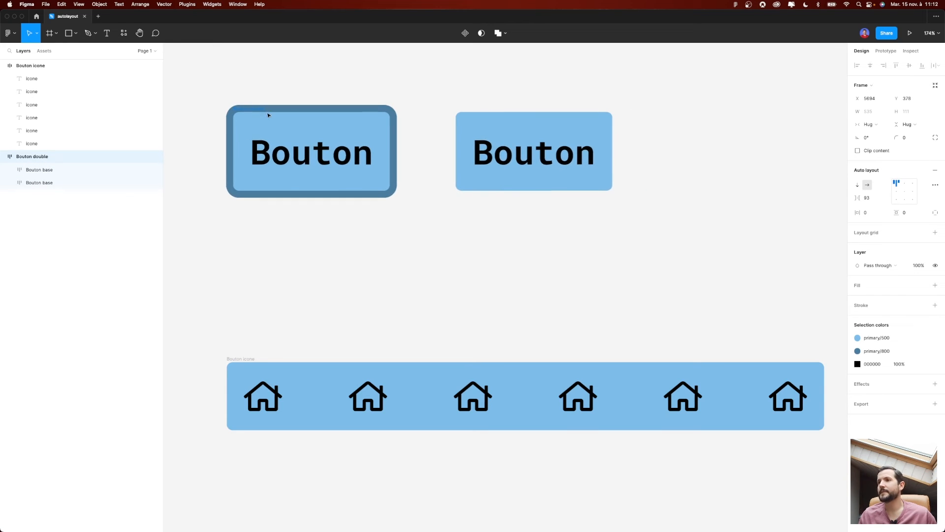
# - Toggle the Bouton double frame to vertical and back to horizontal, and reduce its spacing between items to 61
pyautogui.click(858, 186)
pyautogui.click(867, 185)
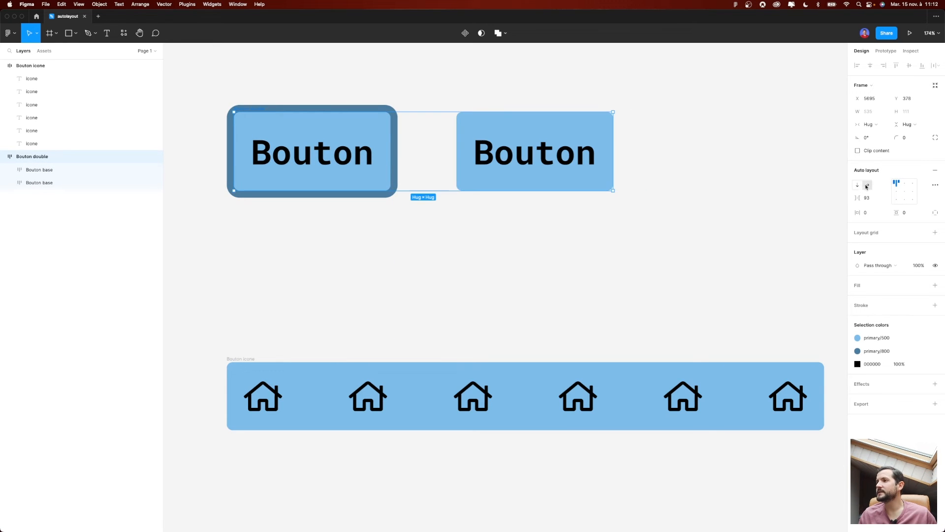
pyautogui.moveTo(864, 199); pyautogui.dragTo(830, 202)
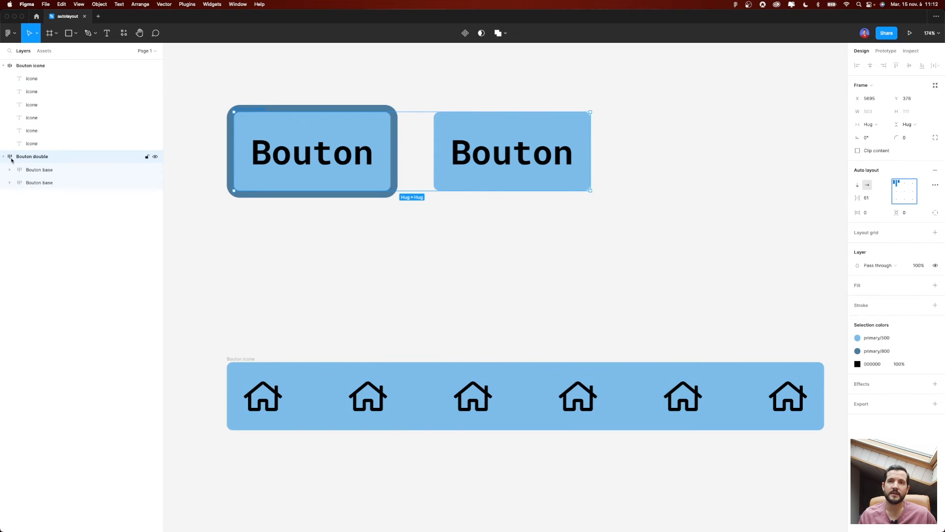
# - Try auto layout on a new empty frame of about 194 × 78 drawn below the buttons, and delete that frame
pyautogui.click(252, 270)
pyautogui.press('f')
pyautogui.moveTo(251, 233); pyautogui.dragTo(388, 288)
pyautogui.moveTo(30, 70); pyautogui.dragTo(6, 162)
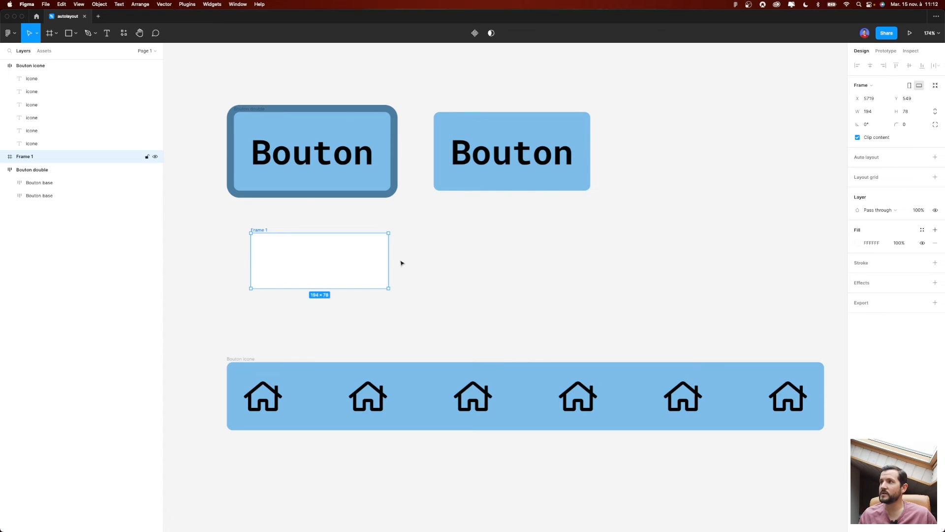
pyautogui.click(935, 158)
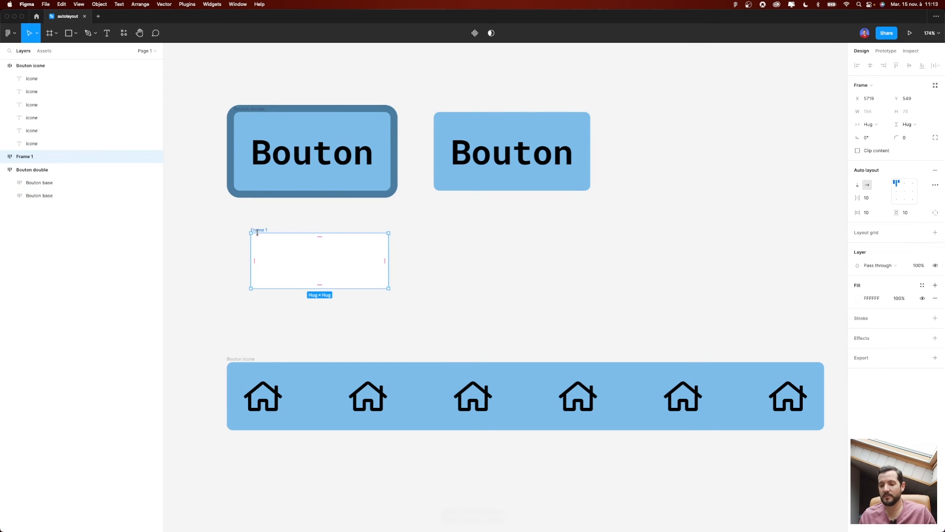
pyautogui.press('Delete')
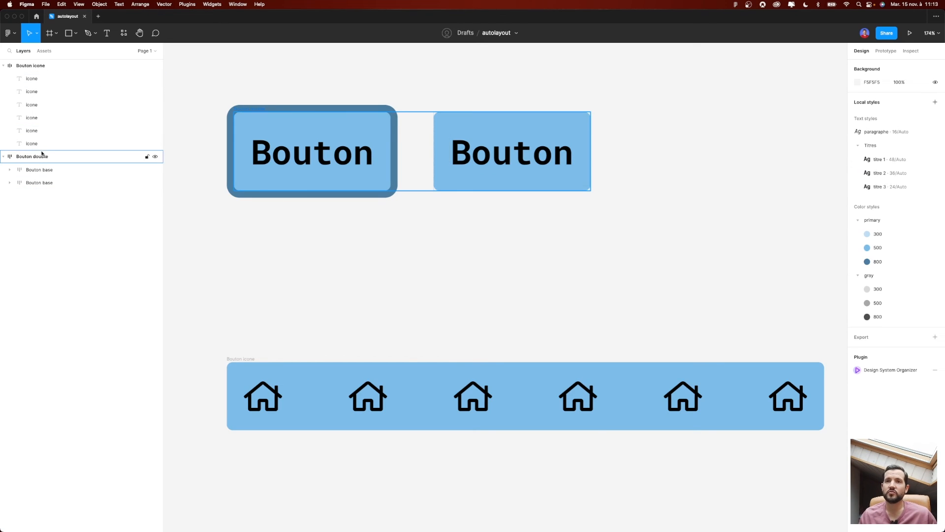
# - Set the Bouton double frame's strokes to Included in layout and align its items to the center
pyautogui.click(43, 155)
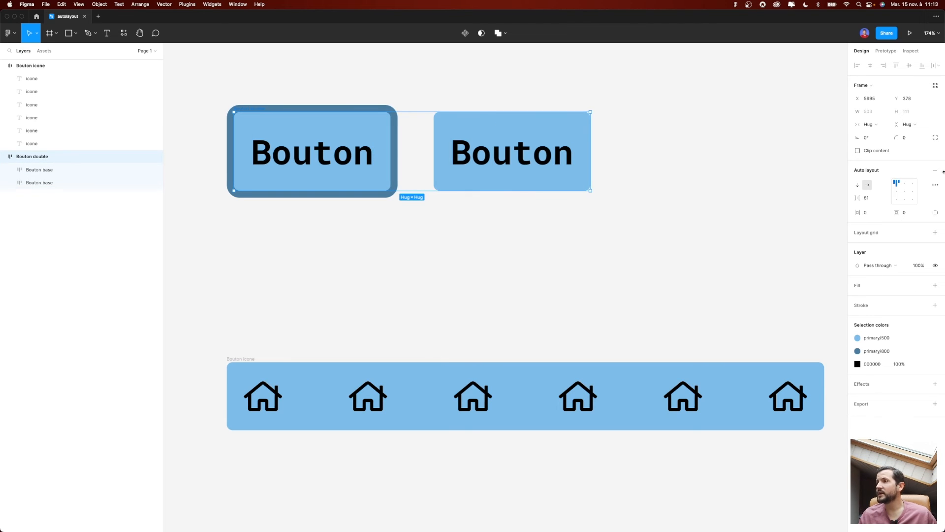
pyautogui.click(936, 185)
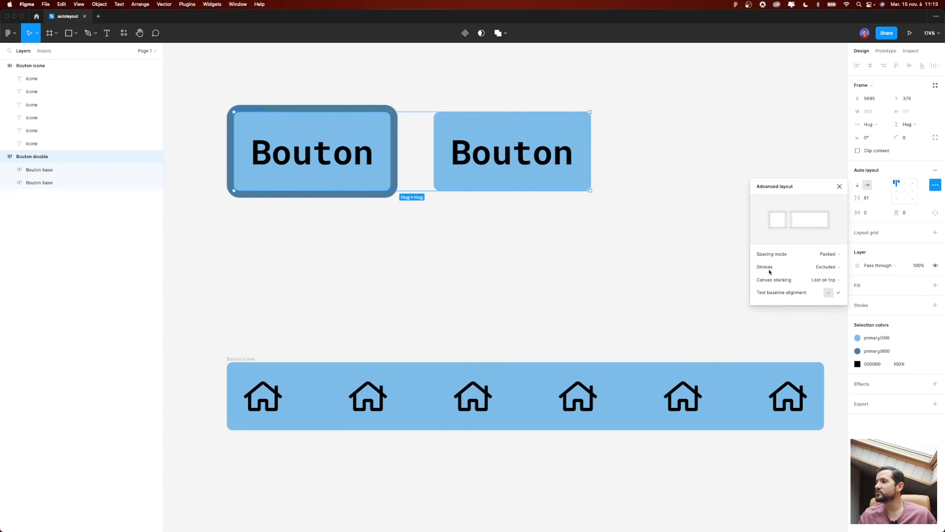
pyautogui.click(833, 271)
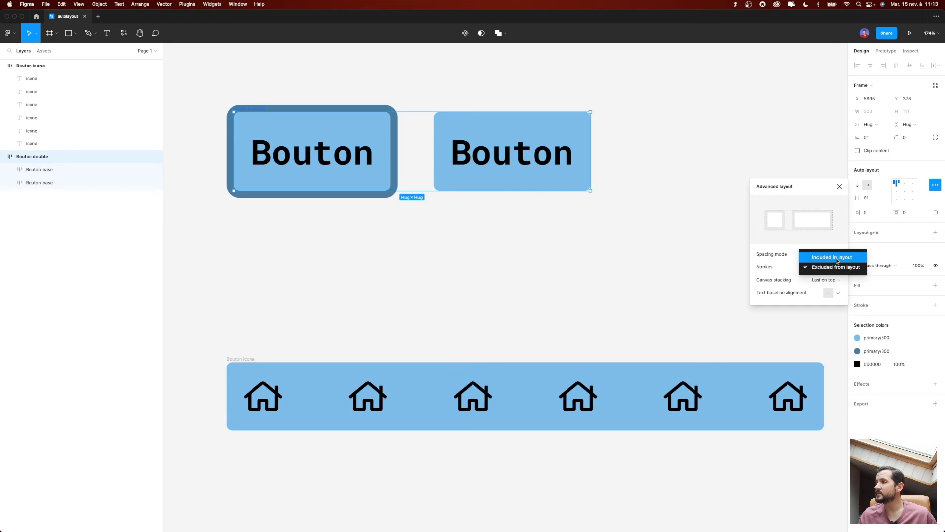
pyautogui.click(836, 258)
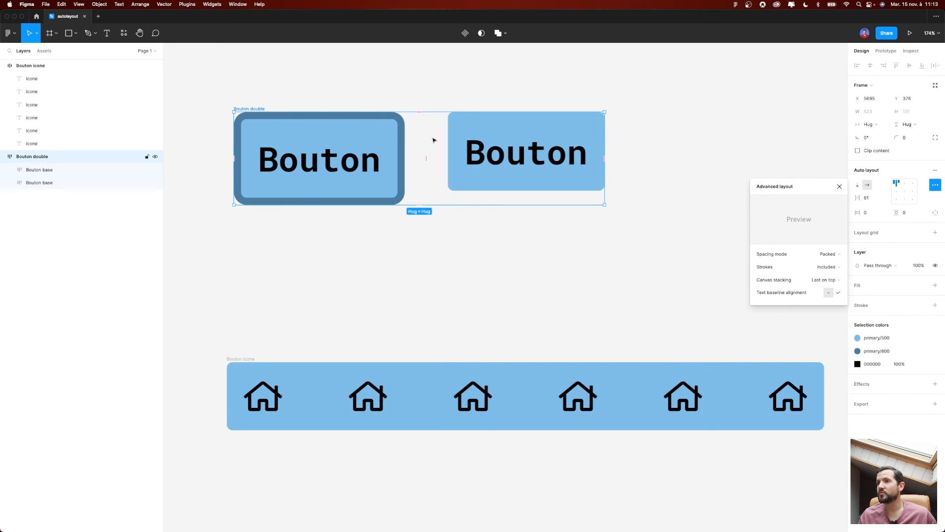
pyautogui.click(904, 192)
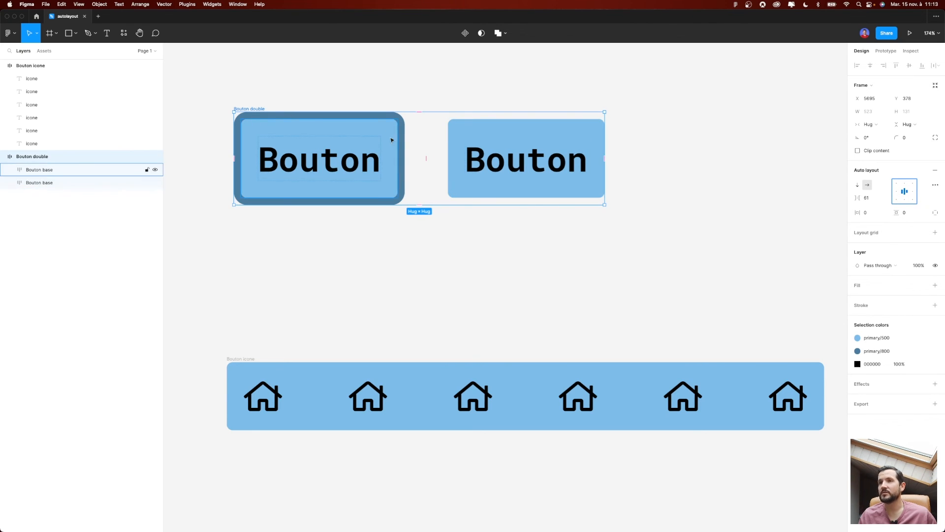
# - Remove the stroke from the leftmost button and move the Bouton double frame to about X 5673, Y 430
pyautogui.click(940, 187)
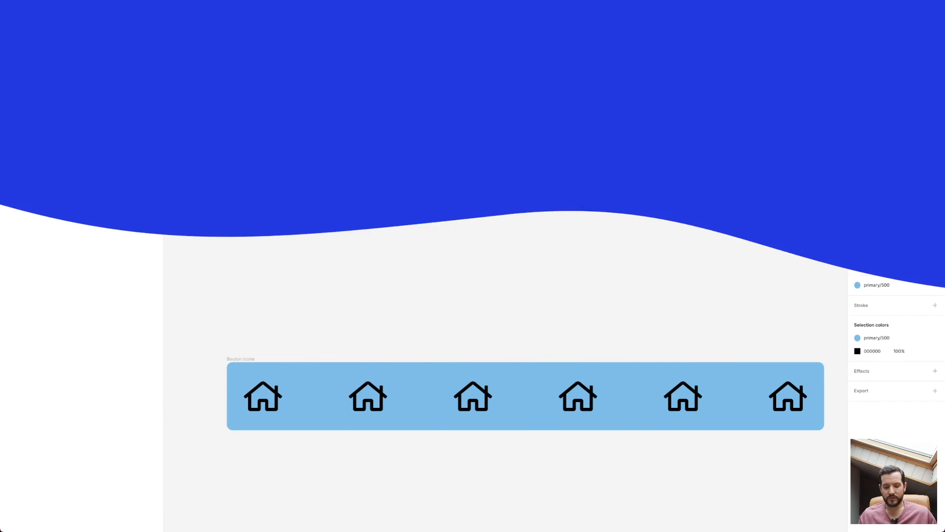
pyautogui.click(377, 142)
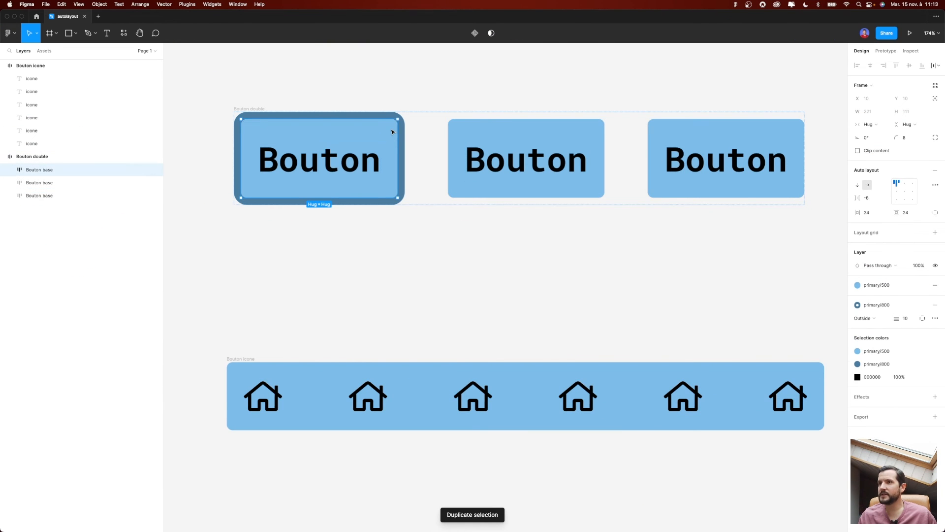
pyautogui.click(935, 305)
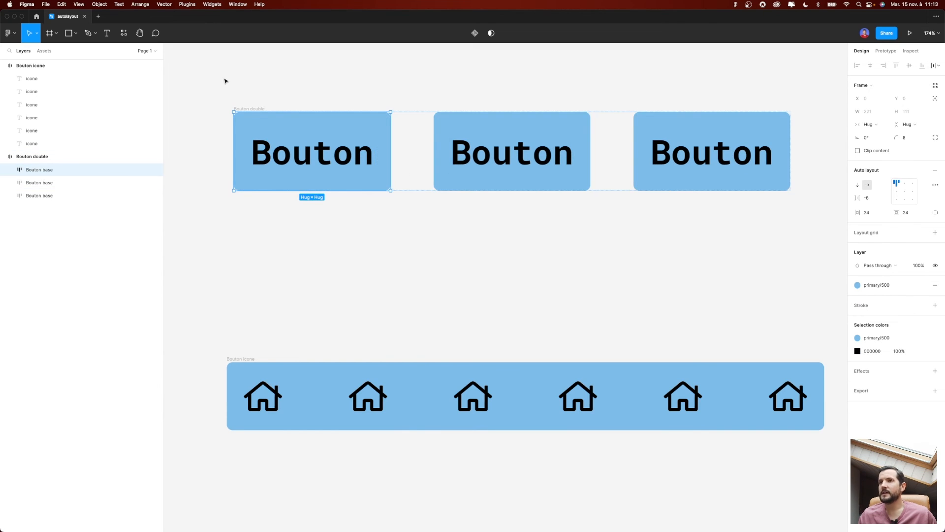
pyautogui.moveTo(247, 108); pyautogui.dragTo(232, 145)
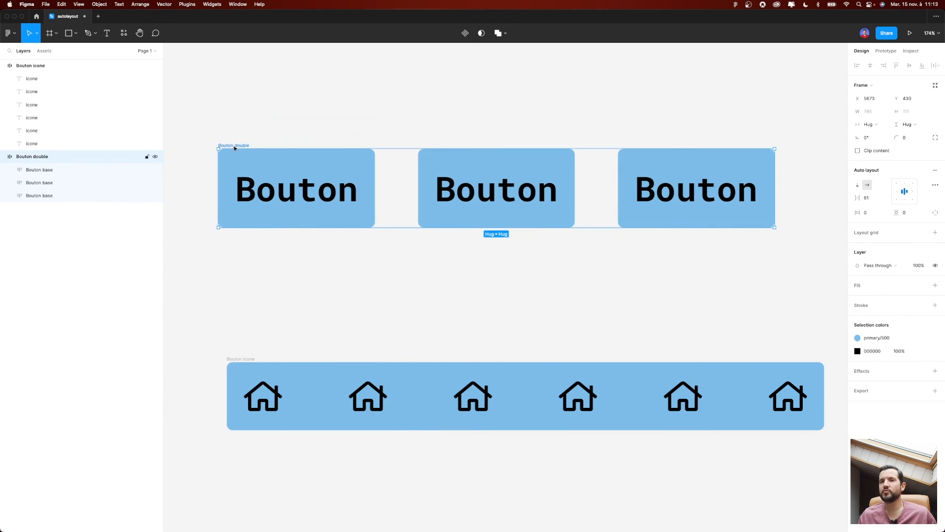
# - Rename the three button layers in Bouton double as Bouton base gauche, Bouton base milieu and Bouton base droite
pyautogui.click(62, 170)
pyautogui.doubleClick(39, 169)
pyautogui.press('Right')
pyautogui.write('gau')
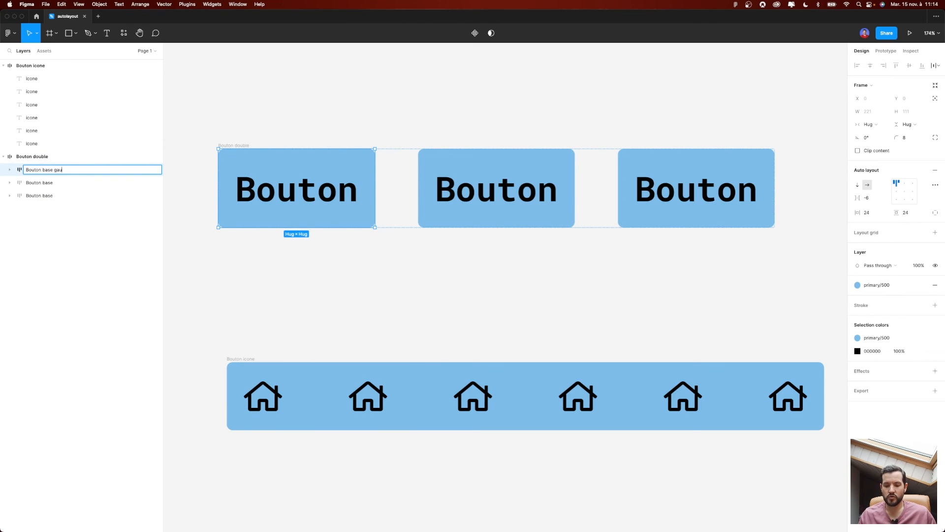
pyautogui.press('Tab')
pyautogui.press('Right')
pyautogui.write('milieu')
pyautogui.press('Tab')
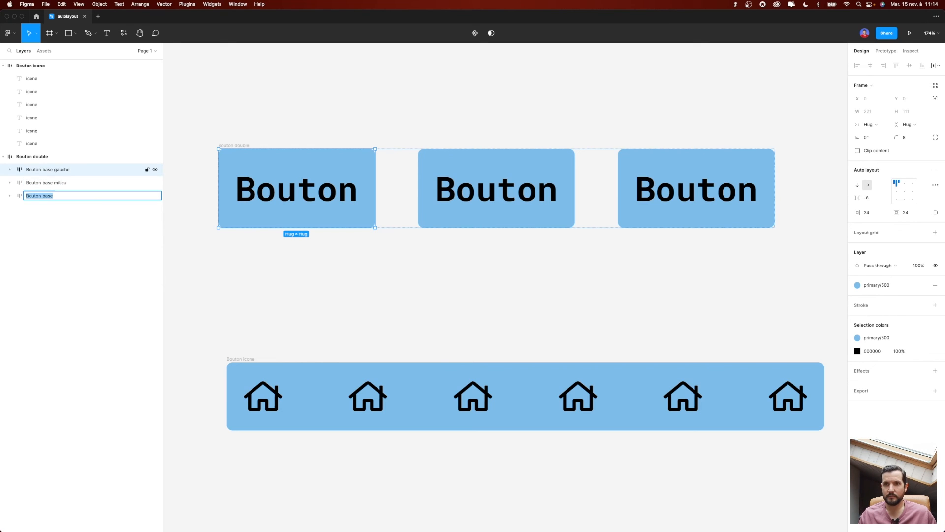
pyautogui.press('Right')
pyautogui.write('droite')
pyautogui.press('Return')
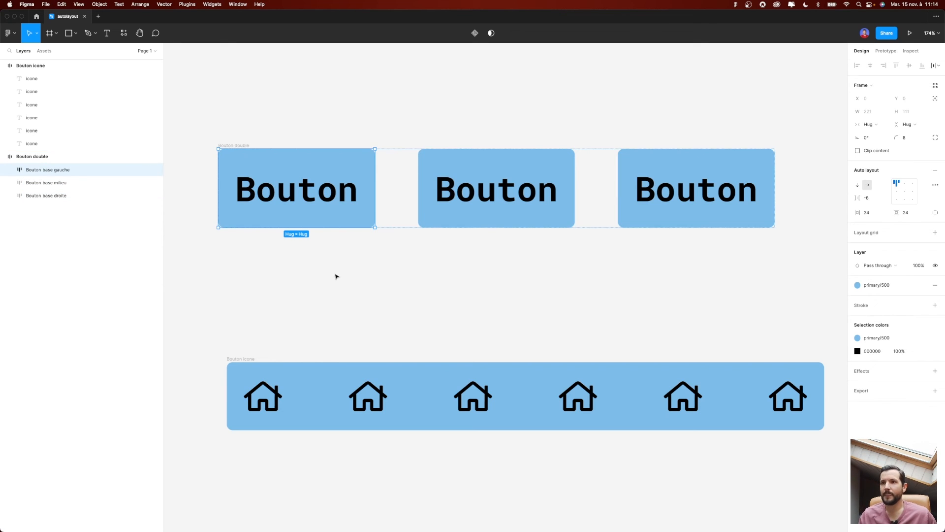
# - Apply the primary/800 color style to the gauche button's fill and primary/300 to the droite button's fill
pyautogui.click(492, 213)
pyautogui.click(350, 215)
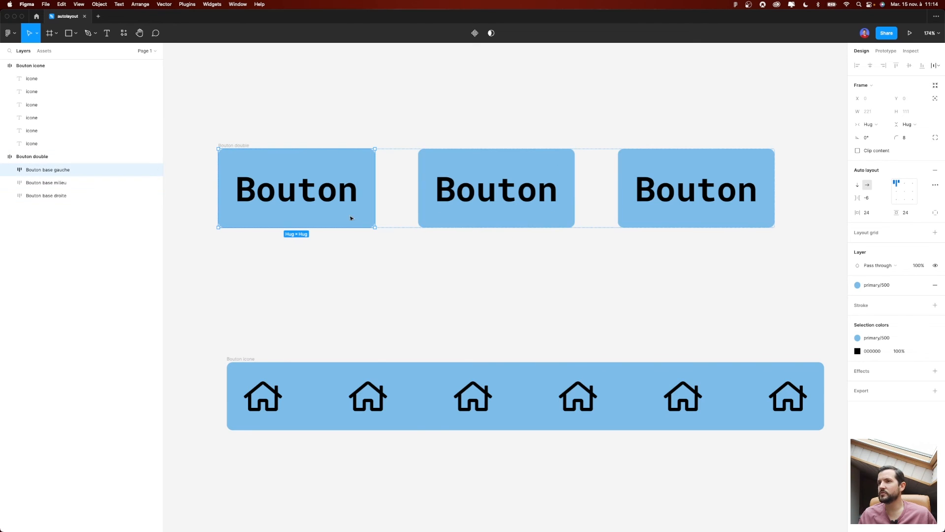
pyautogui.click(923, 285)
pyautogui.click(886, 375)
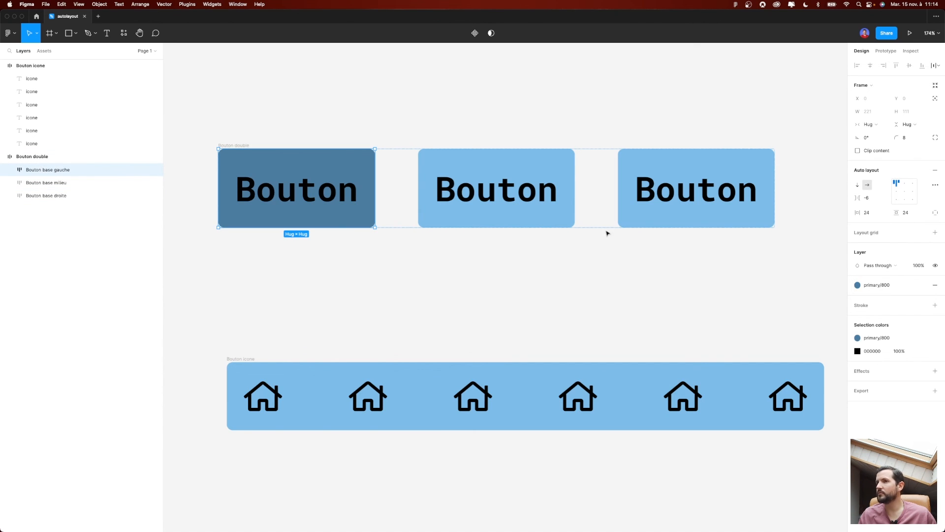
pyautogui.click(640, 213)
pyautogui.click(922, 285)
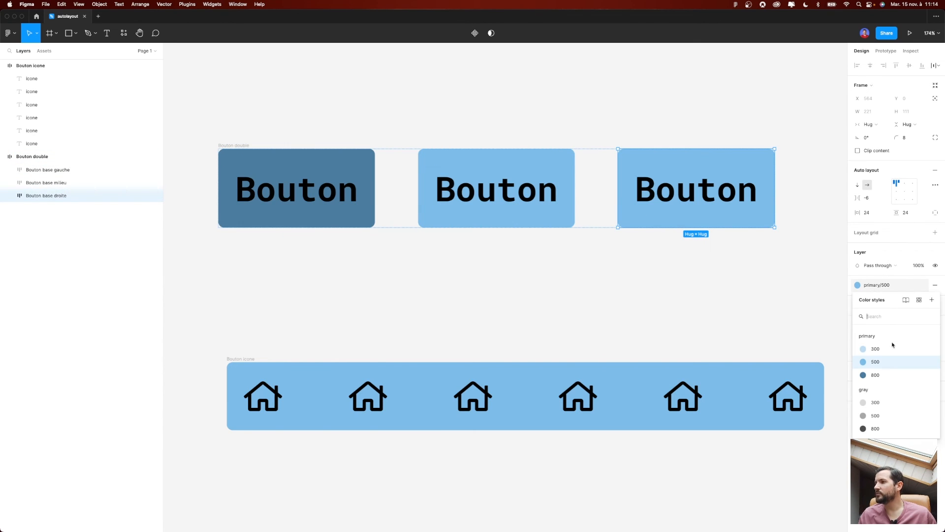
pyautogui.click(889, 353)
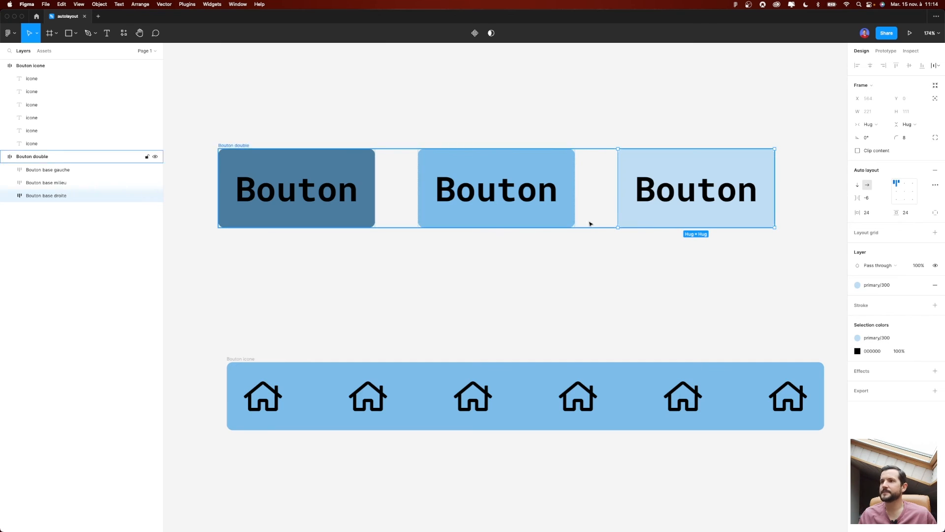
# - Reduce the Bouton double frame's spacing between items to -92 so the three buttons overlap
pyautogui.click(239, 145)
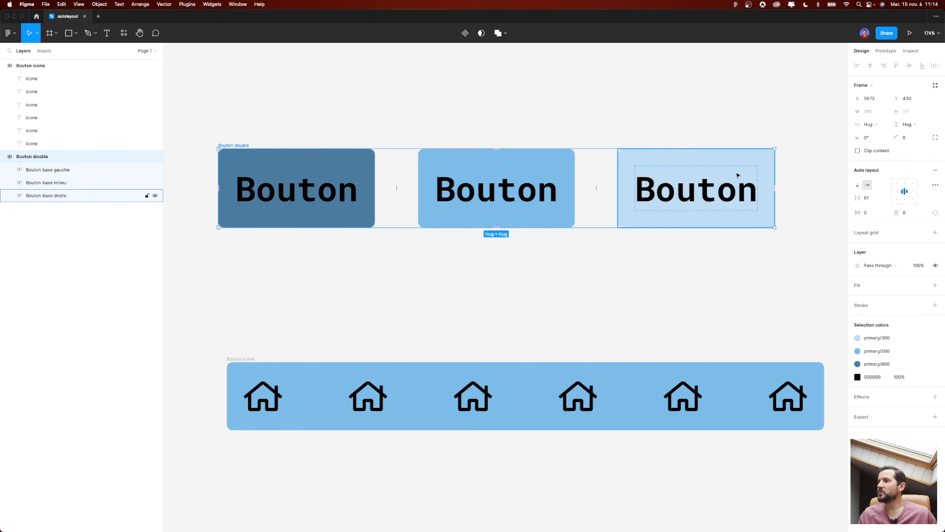
pyautogui.moveTo(861, 198); pyautogui.dragTo(735, 205)
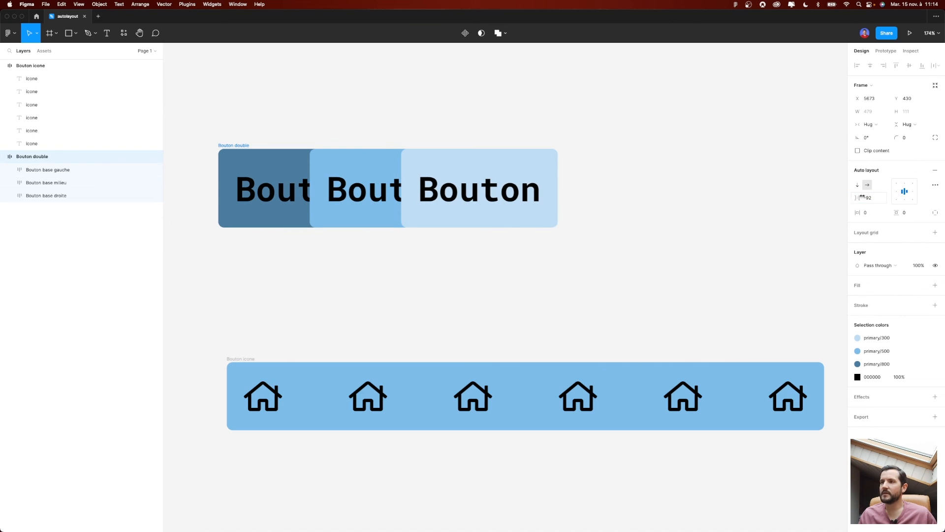
pyautogui.click(453, 222)
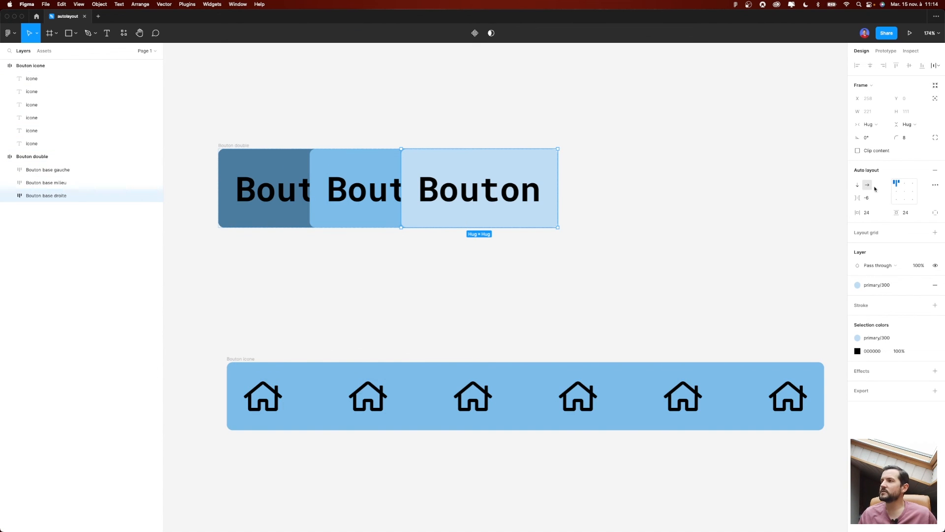
# - Set the Bouton double frame's canvas stacking to First on top in its advanced layout settings
pyautogui.click(936, 185)
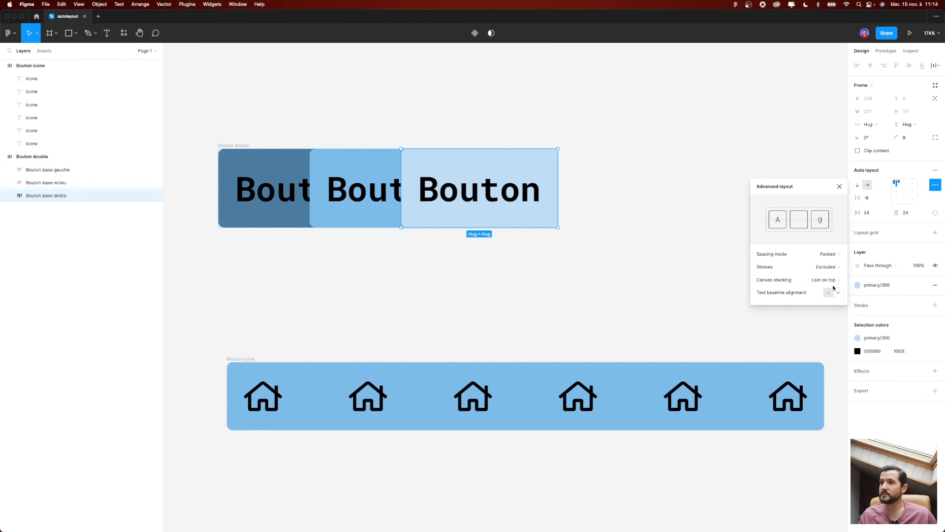
pyautogui.click(50, 156)
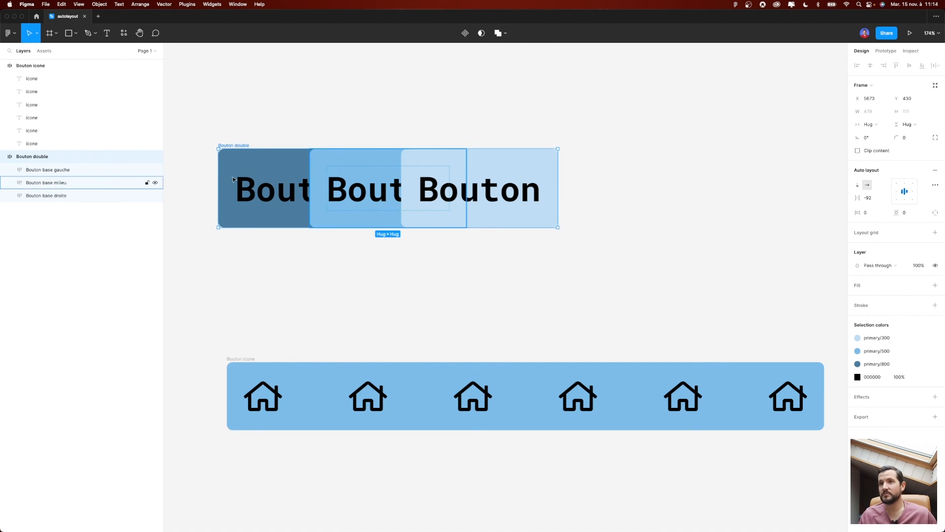
pyautogui.click(935, 185)
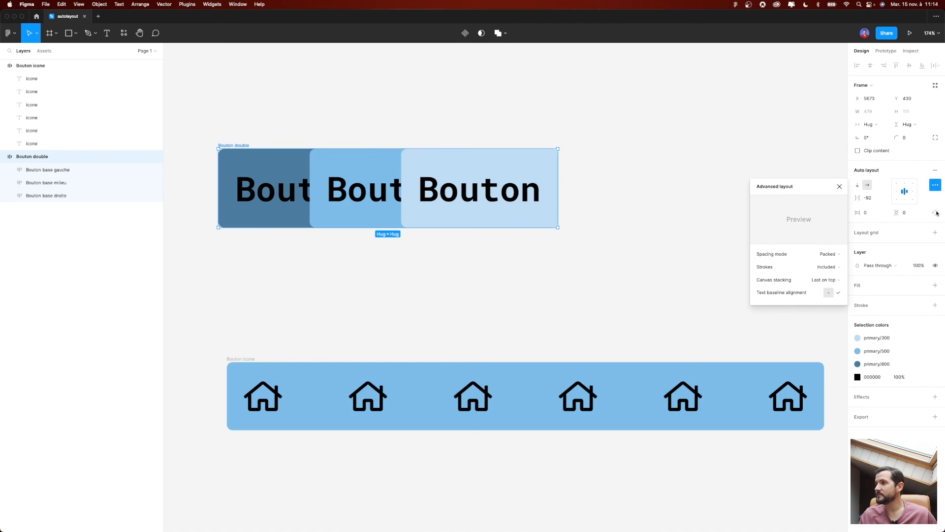
pyautogui.click(837, 280)
pyautogui.click(836, 272)
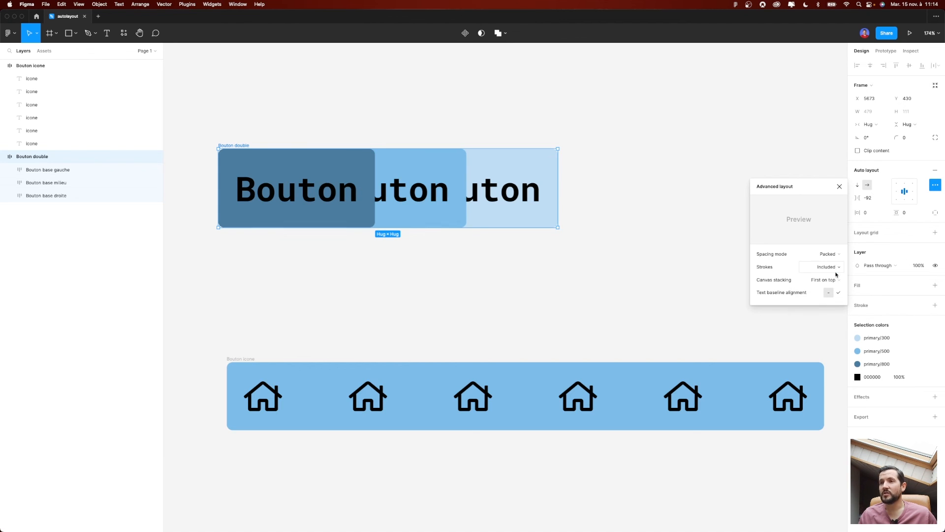
# - Switch the Bouton double frame's canvas stacking to Last on top and back to First on top
pyautogui.click(836, 278)
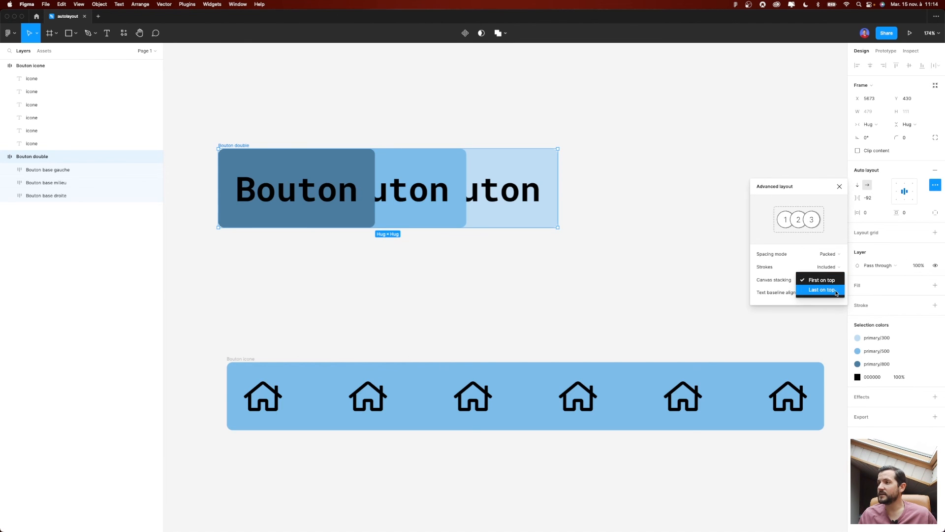
pyautogui.click(827, 289)
pyautogui.click(835, 279)
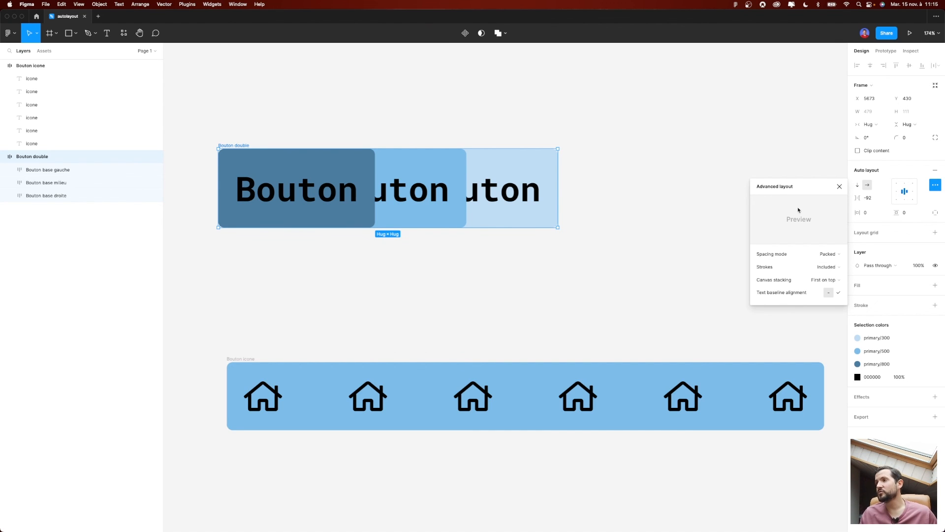
# - Set the Bouton double frame's spacing between items to 24
pyautogui.moveTo(863, 198); pyautogui.dragTo(814, 202)
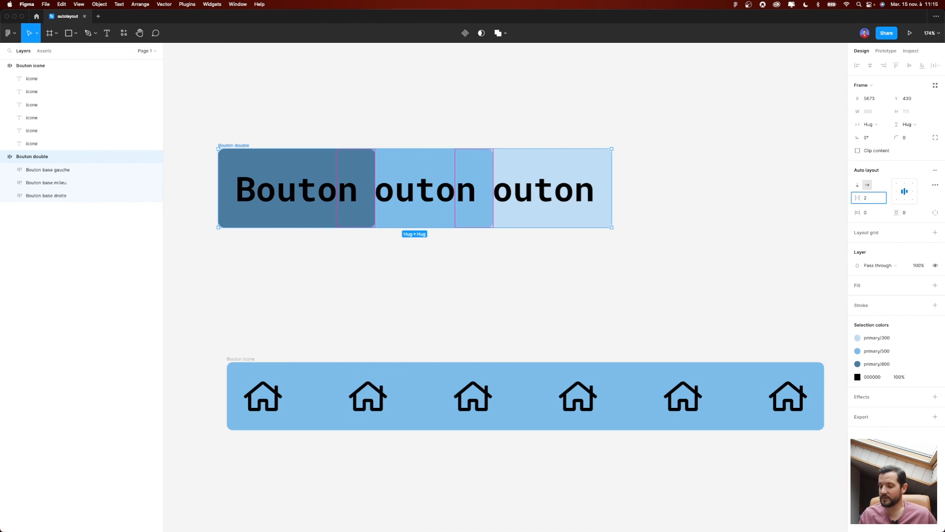
pyautogui.write('4')
pyautogui.press('Return')
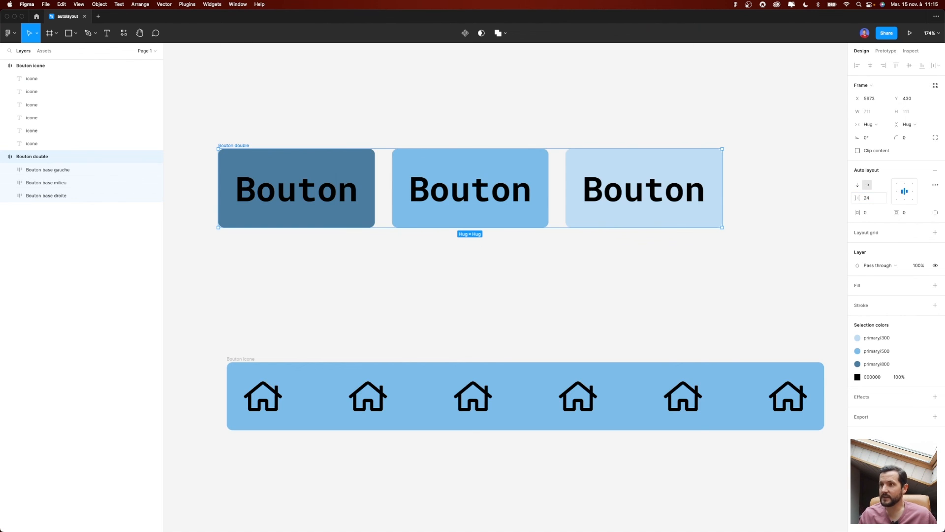
# - Apply the titre 3 text style to the milieu button's text and the paragraphe style to the droite button's text
pyautogui.doubleClick(476, 191)
pyautogui.click(895, 179)
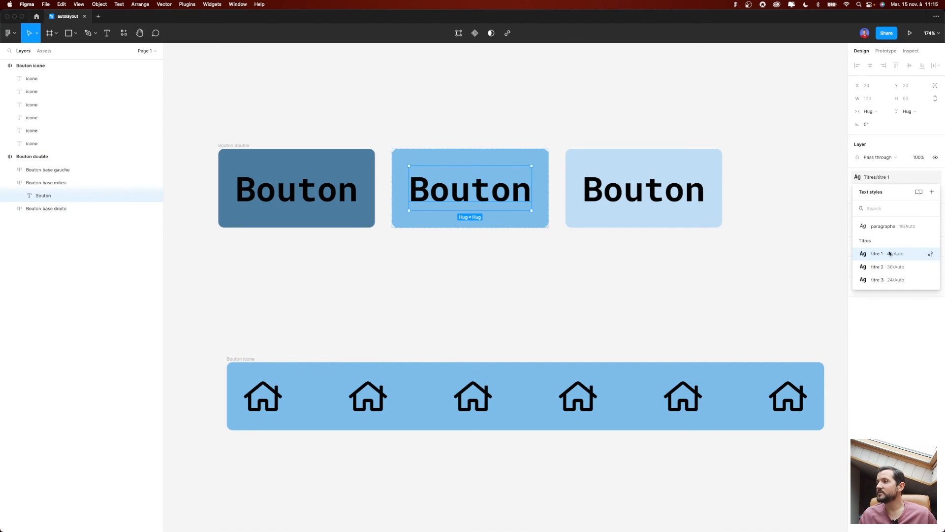
pyautogui.click(887, 280)
pyautogui.doubleClick(564, 197)
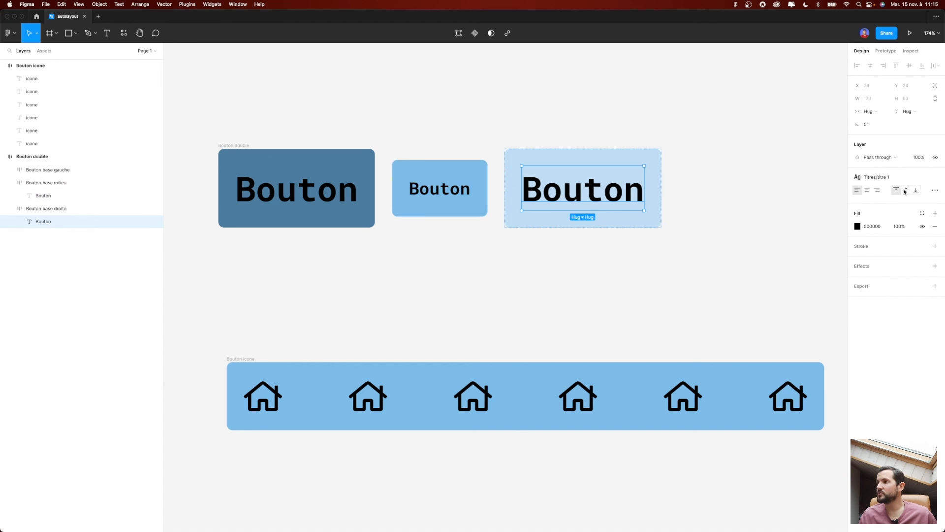
pyautogui.click(886, 178)
pyautogui.click(891, 228)
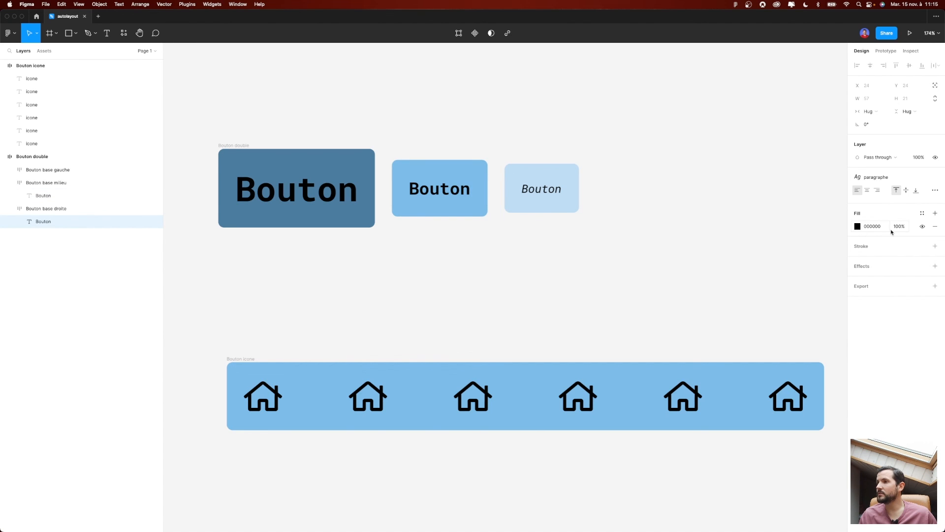
# - Align the items of the Bouton double frame to the bottom center
pyautogui.click(248, 146)
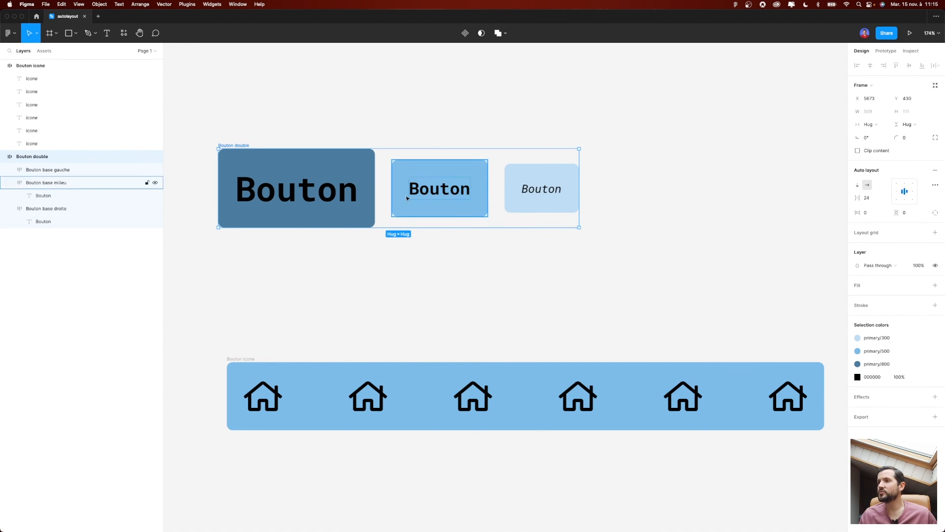
pyautogui.click(905, 200)
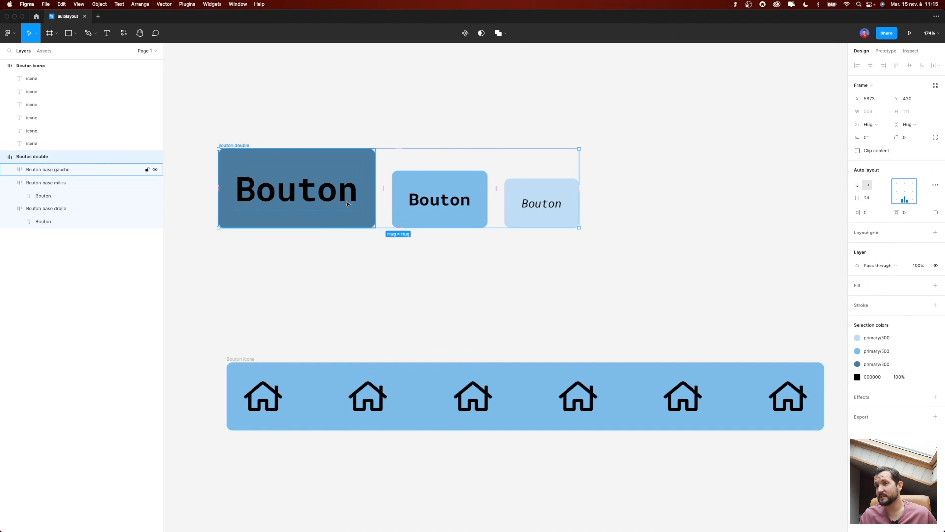
pyautogui.press('Escape')
# - Draw a horizontal line about 683 long across the three buttons and place it at the gauche text's baseline, about Y 505
pyautogui.press('l')
pyautogui.moveTo(184, 206); pyautogui.dragTo(667, 206)
pyautogui.moveTo(384, 207); pyautogui.dragTo(384, 203)
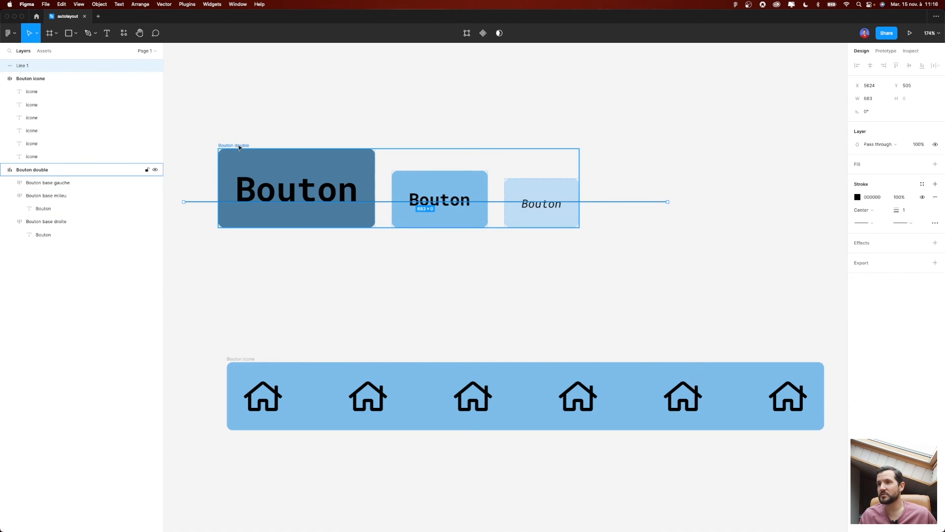
# - Turn on text baseline alignment in the Bouton double frame's advanced layout settings
pyautogui.click(384, 216)
pyautogui.click(935, 186)
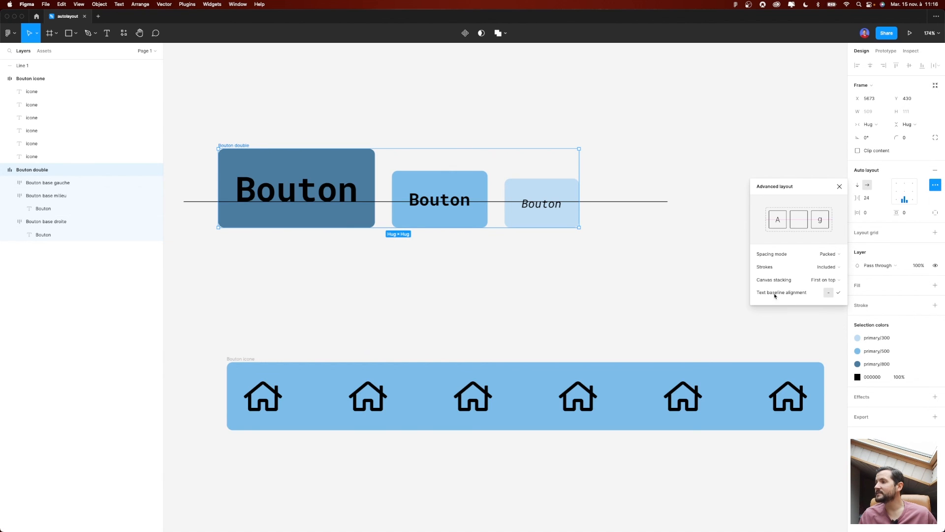
pyautogui.click(839, 293)
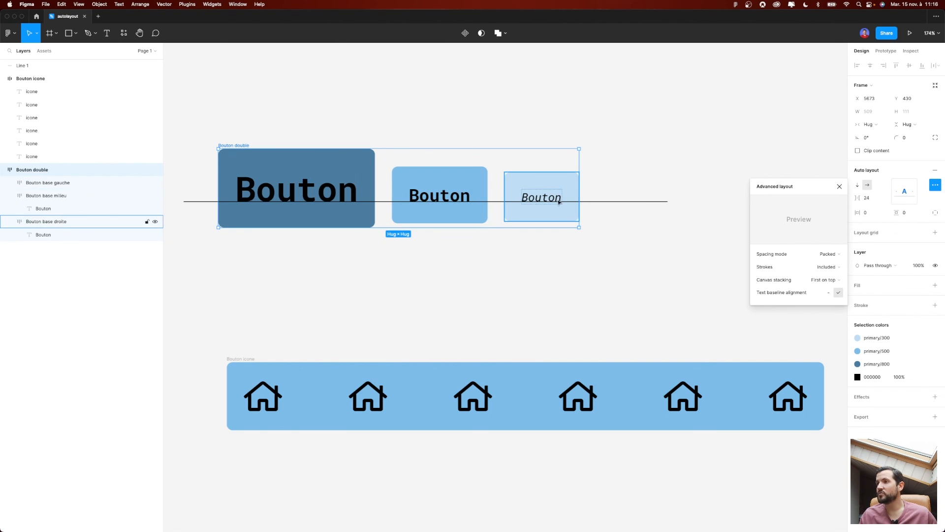
pyautogui.click(612, 201)
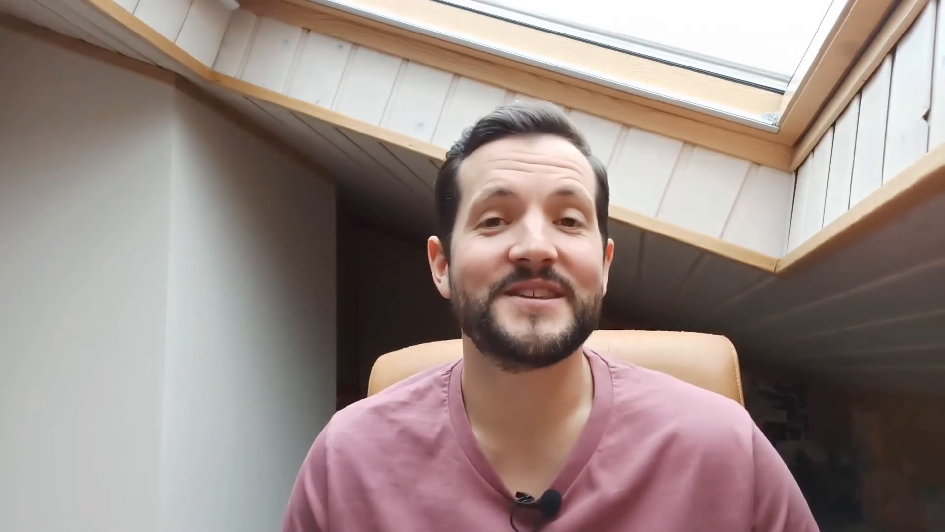